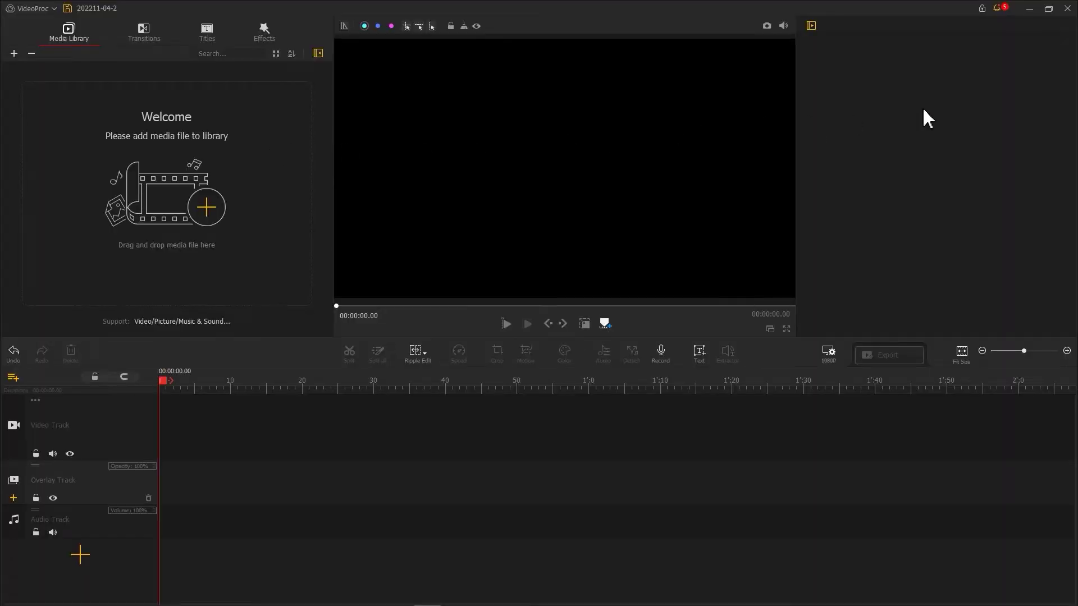
Step: Add the wood-plank texture picture from the file browser to the Media Library
{"action": "left_click_drag", "start_coordinate": [856, 33], "coordinate": [179, 174]}
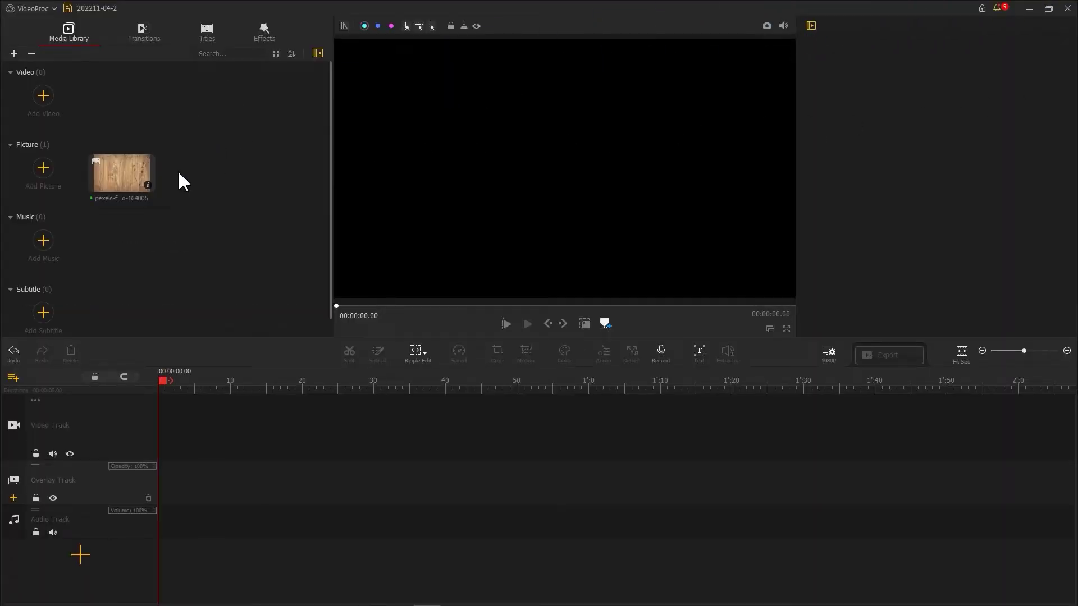
Step: Place the wood picture on the video track fitted to frame width (scale 1.40), then import the mountain video
{"action": "double_click", "coordinate": [141, 184]}
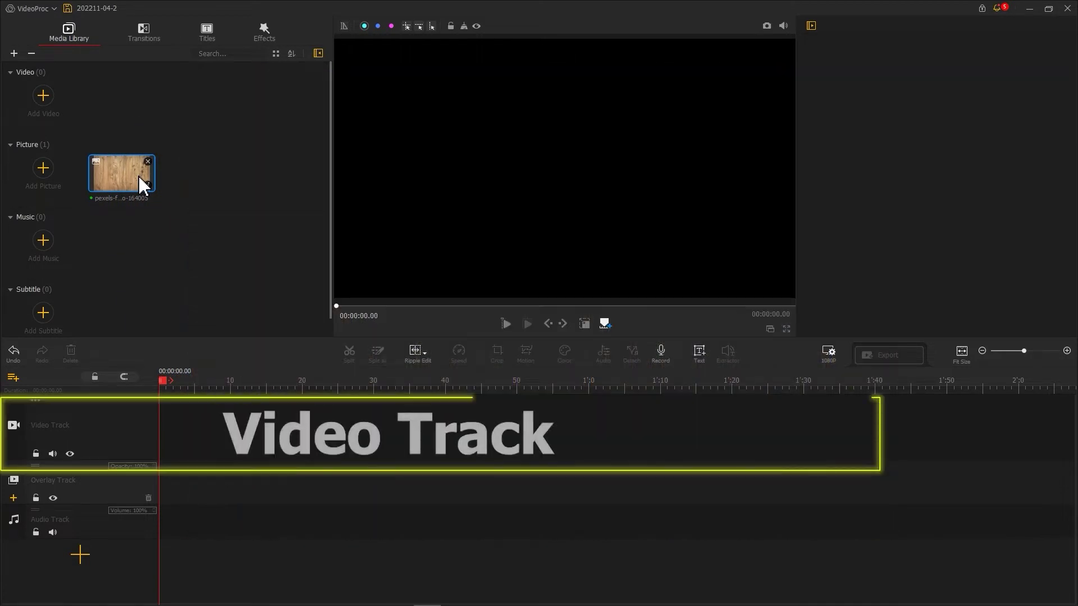
{"action": "left_click_drag", "start_coordinate": [141, 184], "coordinate": [231, 404]}
{"action": "scroll", "coordinate": [371, 387], "scroll_direction": "up", "scroll_amount": 1}
{"action": "scroll", "coordinate": [370, 387], "scroll_direction": "up", "scroll_amount": 1}
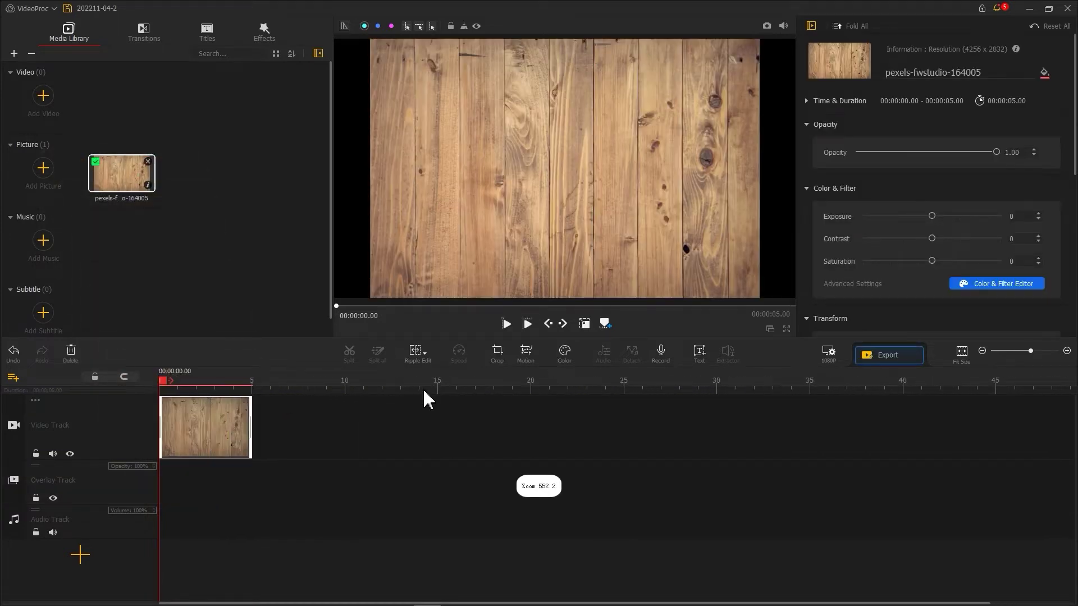
{"action": "scroll", "coordinate": [927, 199], "scroll_direction": "down", "scroll_amount": 2}
{"action": "scroll", "coordinate": [945, 194], "scroll_direction": "down", "scroll_amount": 2}
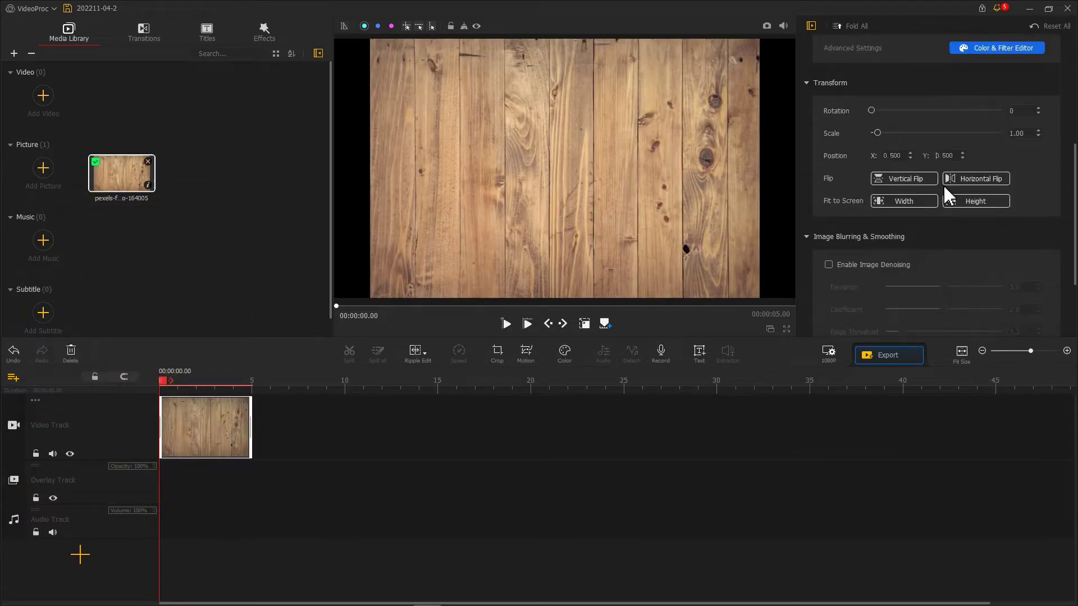
{"action": "left_click", "coordinate": [919, 202]}
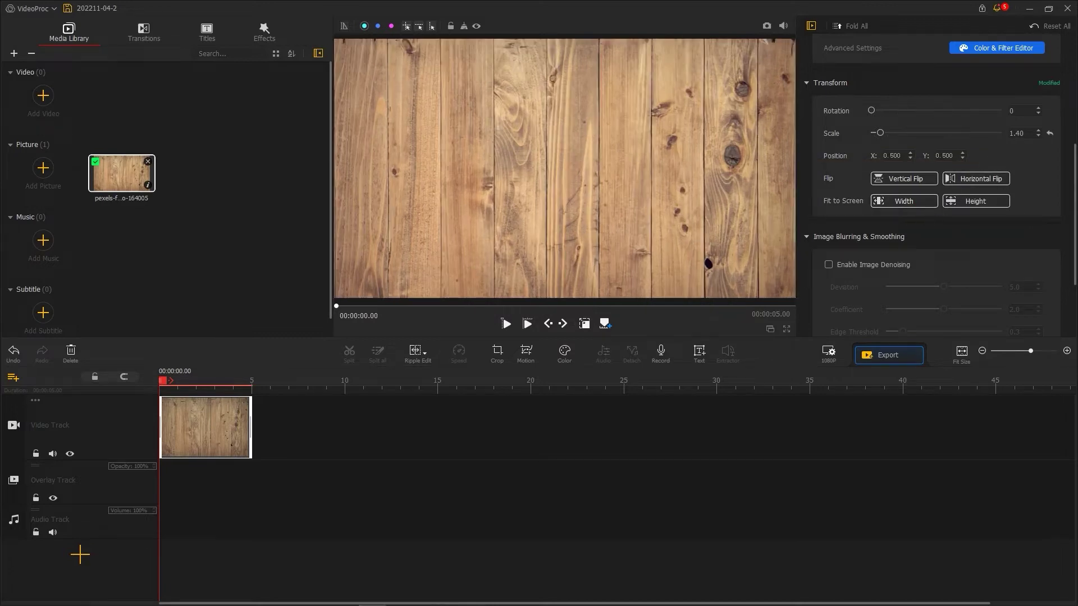
{"action": "left_click_drag", "start_coordinate": [904, 104], "coordinate": [269, 163]}
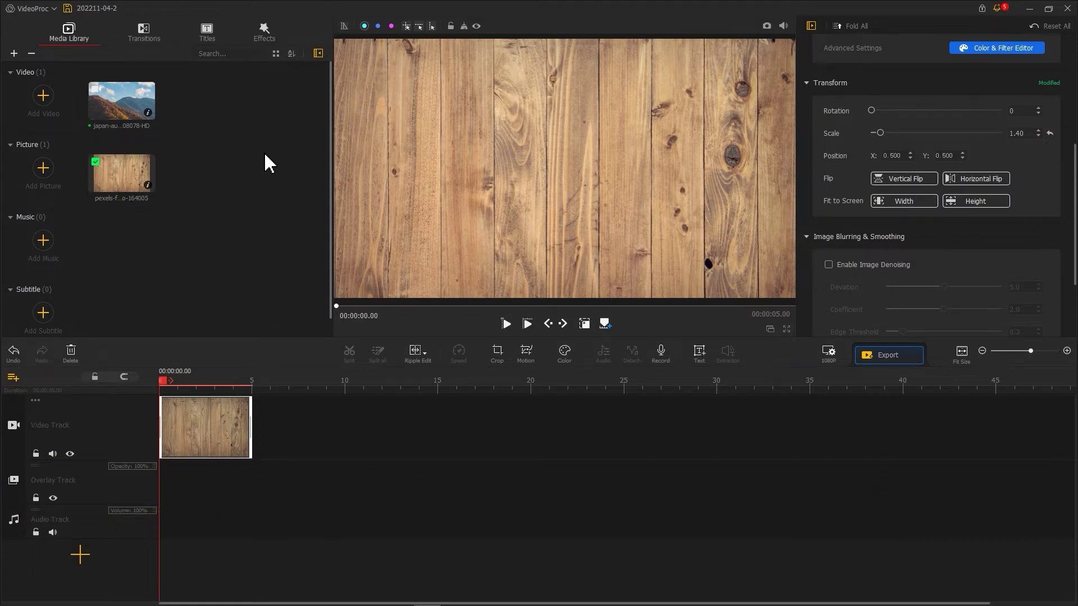
Step: Put the autumn mountain video on the overlay track and fit it to frame width
{"action": "left_click_drag", "start_coordinate": [128, 114], "coordinate": [169, 502]}
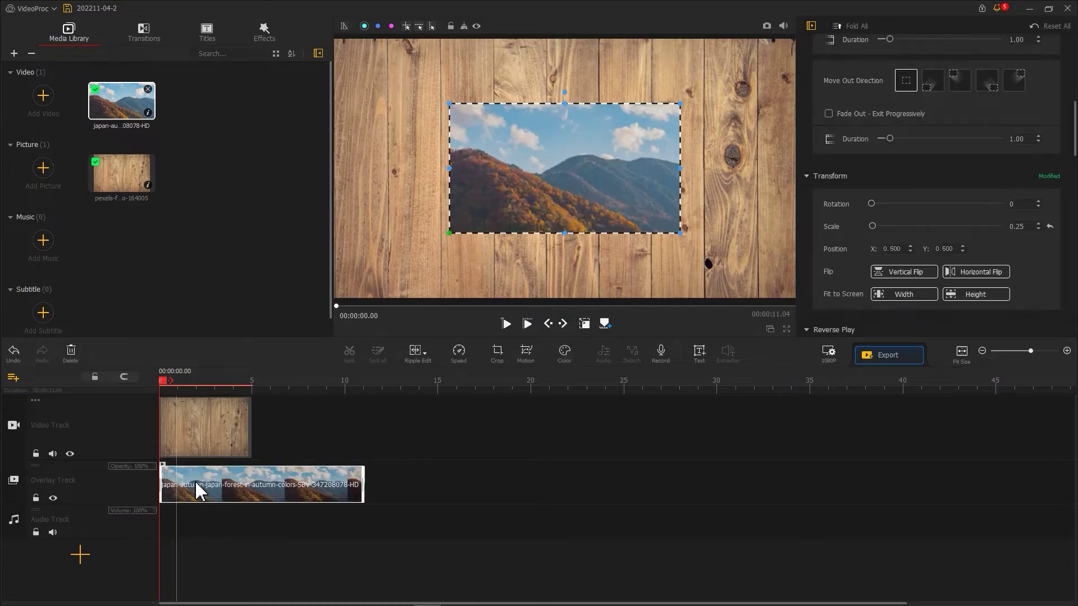
{"action": "left_click", "coordinate": [893, 294]}
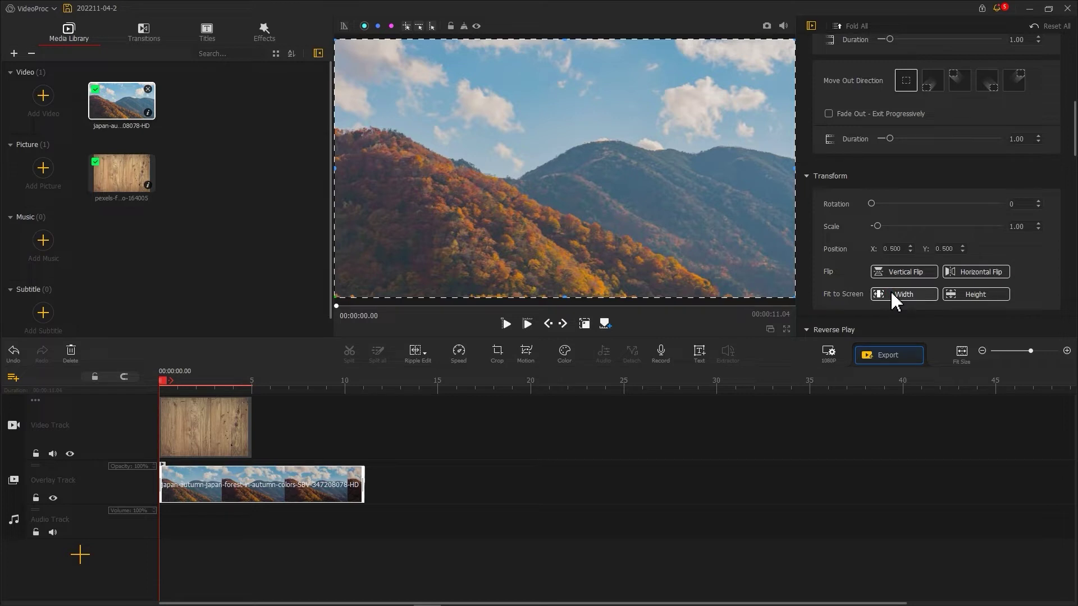
Step: Create the mountain clip's first motion keyframe at 0 s, rotated 23° and pushed off-screen up-right
{"action": "left_click", "coordinate": [525, 353]}
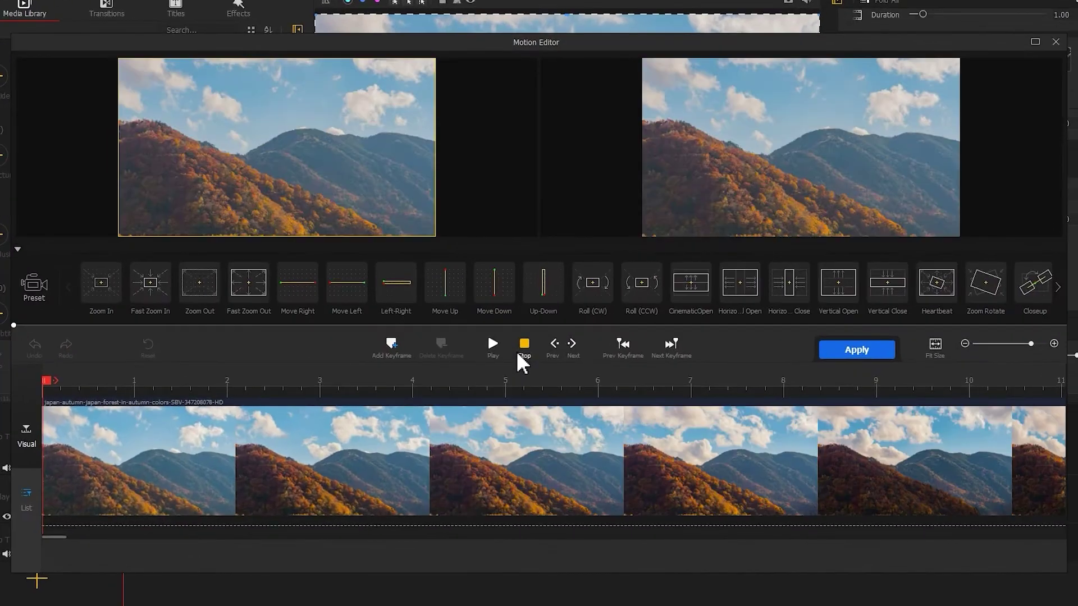
{"action": "left_click", "coordinate": [395, 344]}
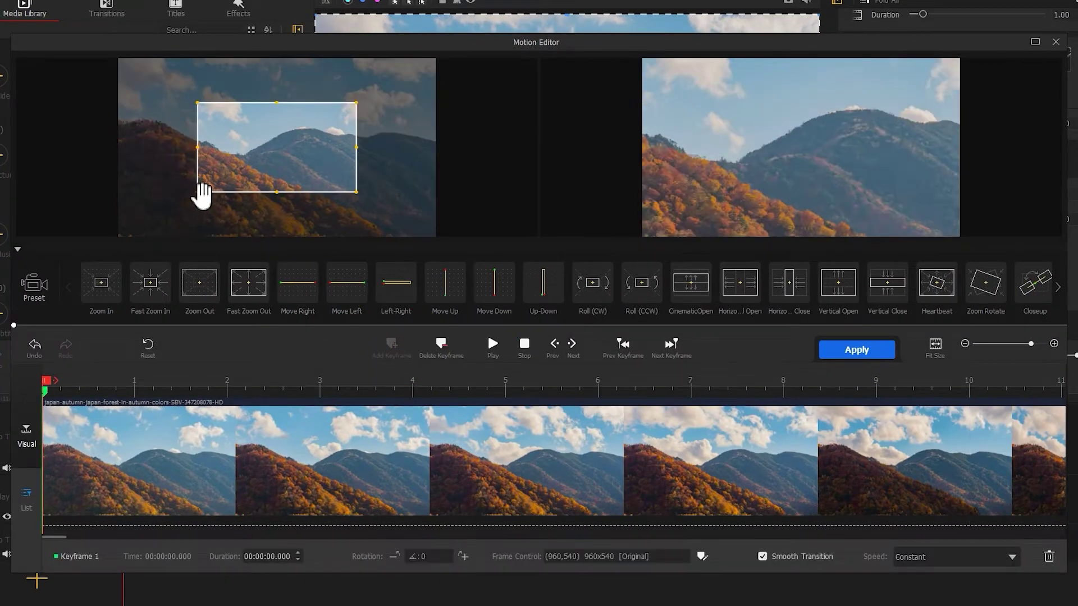
{"action": "left_click_drag", "start_coordinate": [194, 196], "coordinate": [124, 232]}
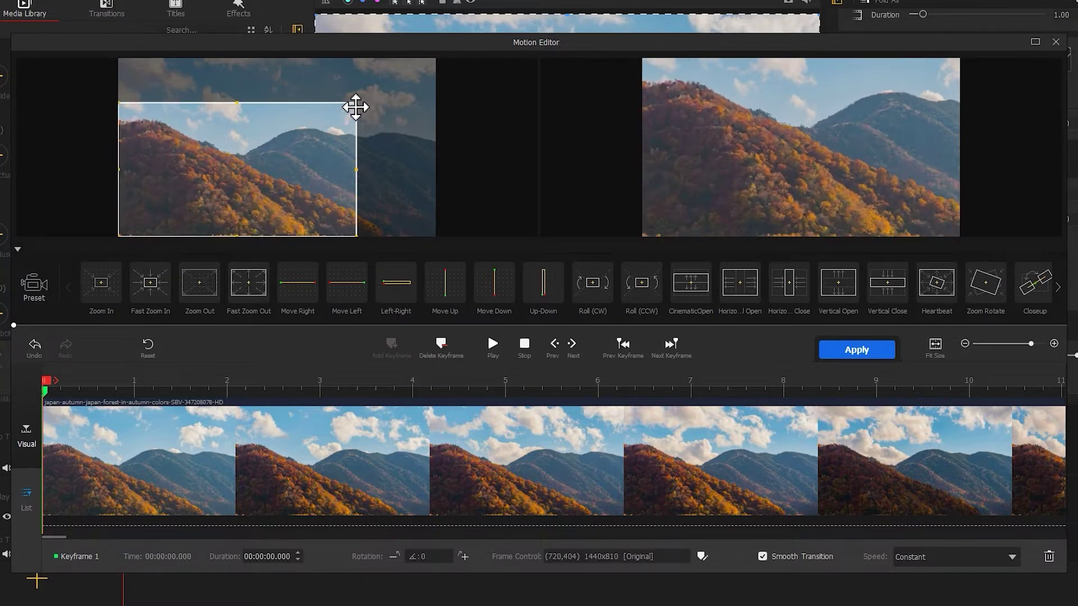
{"action": "left_click_drag", "start_coordinate": [358, 102], "coordinate": [434, 64]}
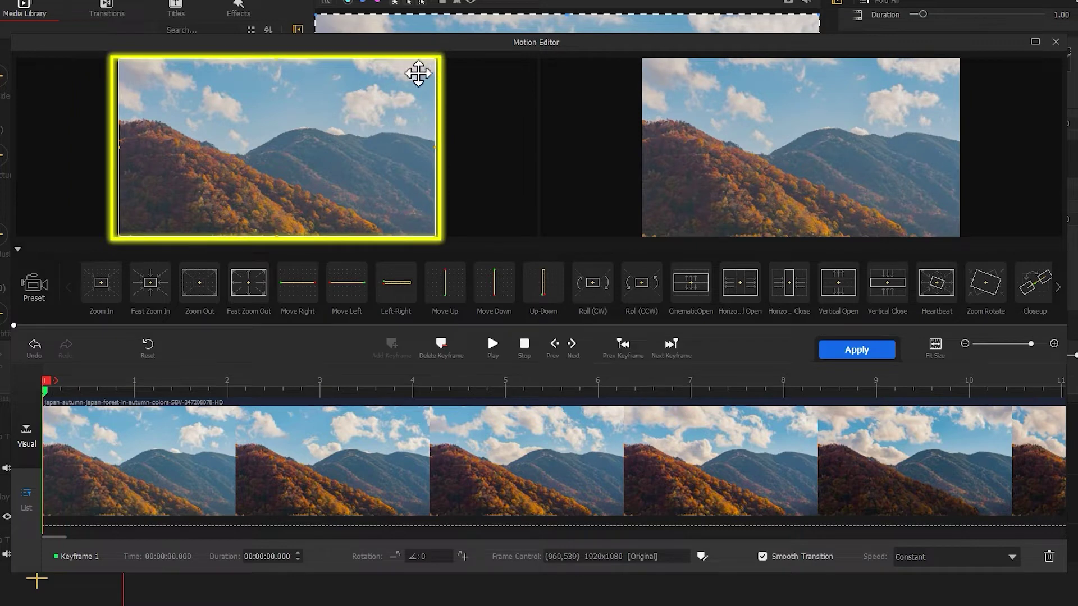
{"action": "left_click_drag", "start_coordinate": [178, 153], "coordinate": [200, 181]}
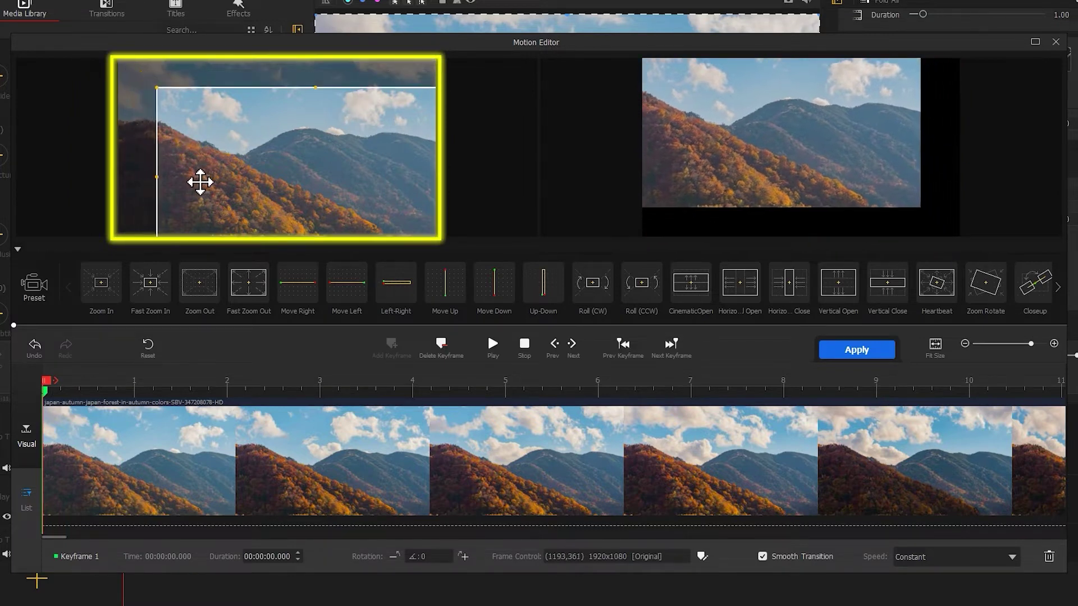
{"action": "left_click_drag", "start_coordinate": [130, 192], "coordinate": [385, 304]}
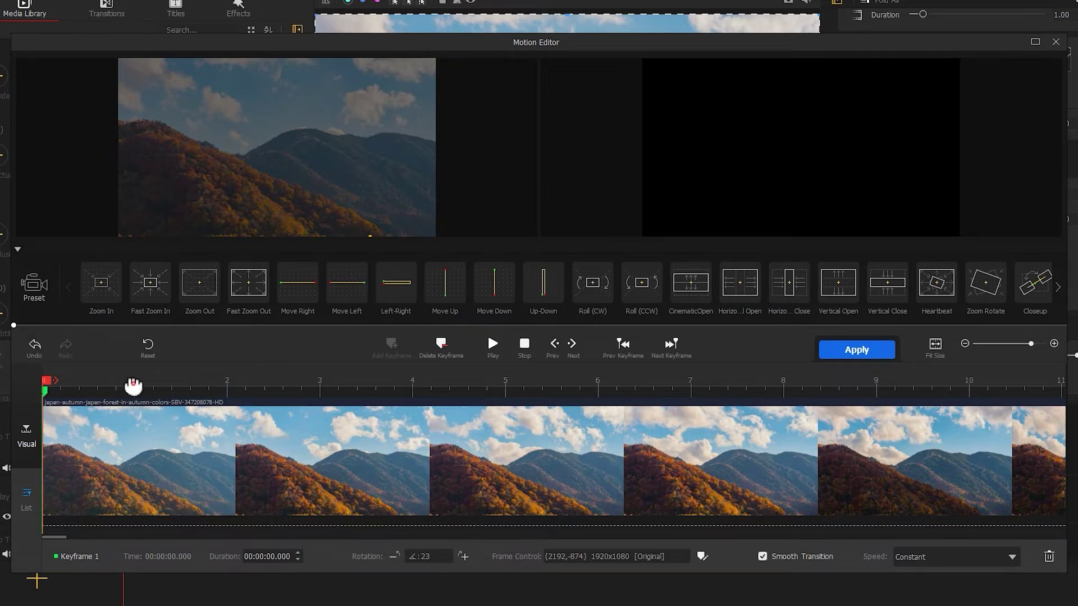
{"action": "left_click", "coordinate": [133, 382]}
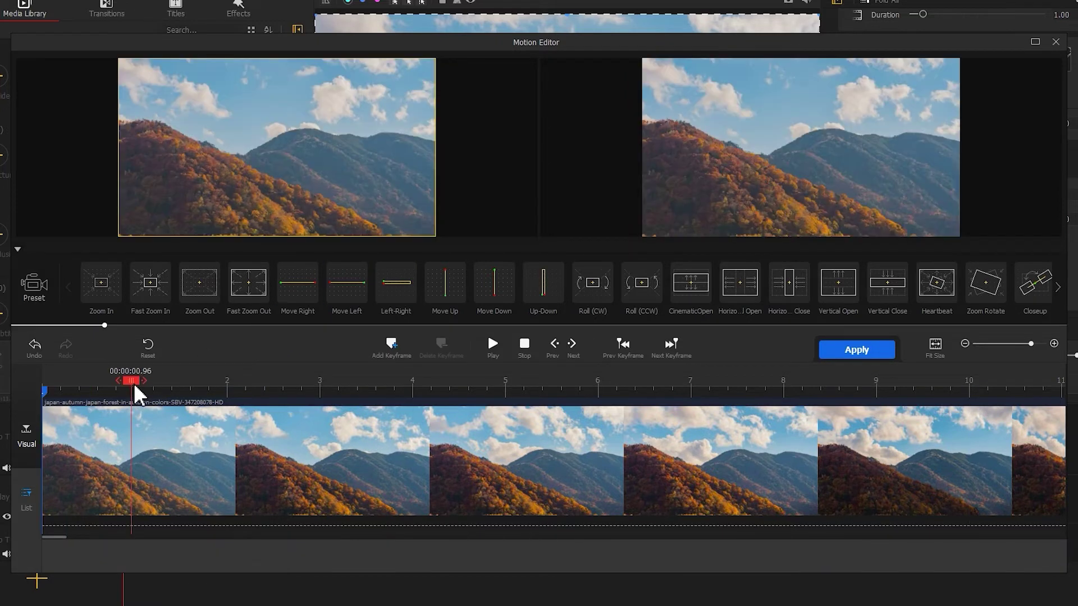
Step: Add a full-frame, unrotated keyframe at 0.96 s and another keyframe at the clip end
{"action": "left_click", "coordinate": [393, 348]}
{"action": "left_click_drag", "start_coordinate": [404, 224], "coordinate": [218, 213]}
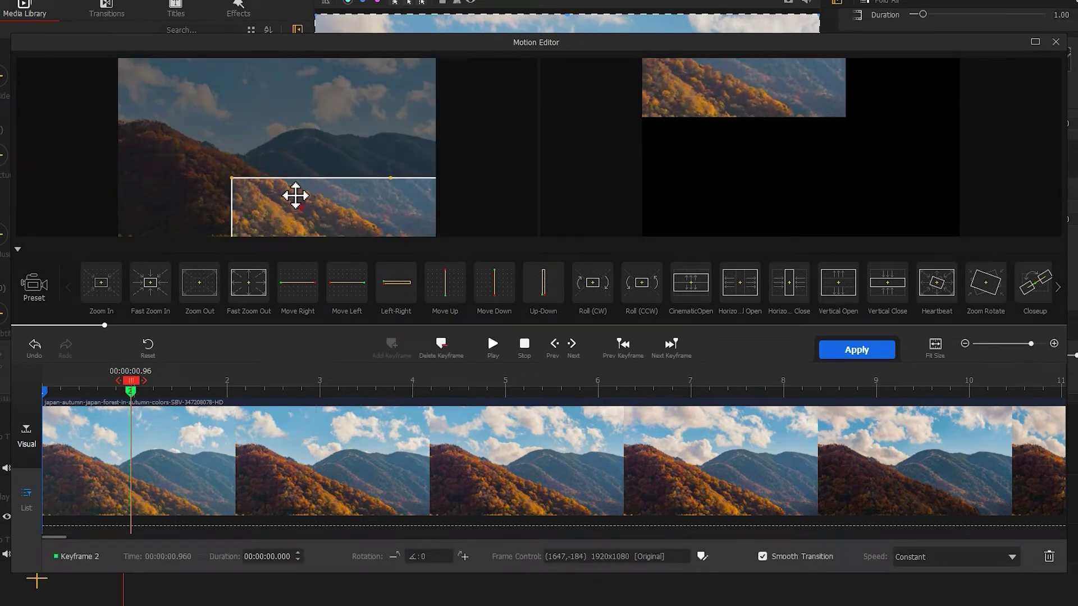
{"action": "double_click", "coordinate": [294, 193]}
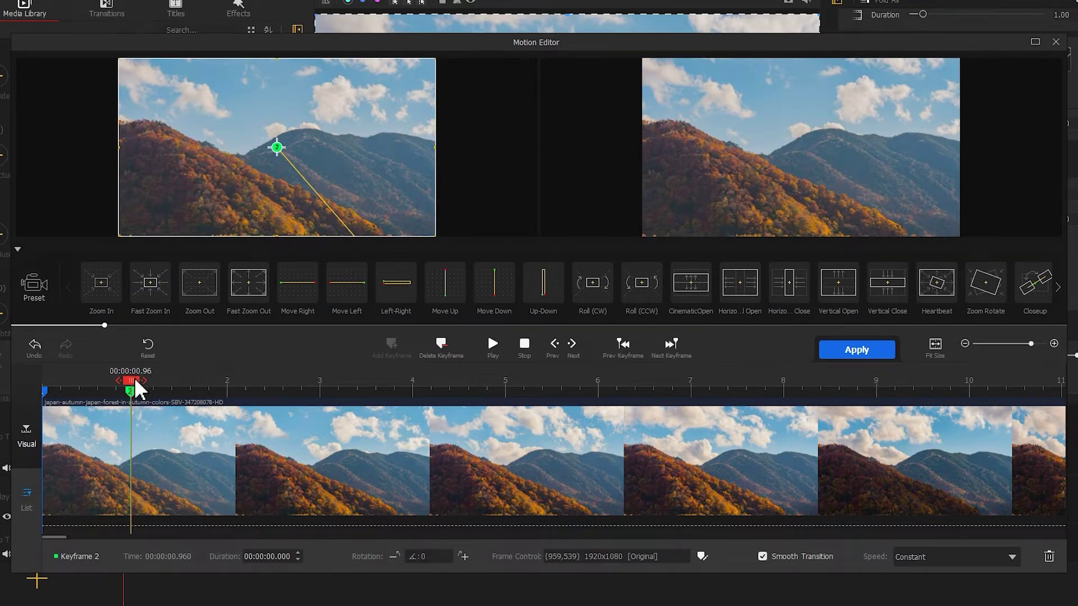
{"action": "left_click_drag", "start_coordinate": [130, 381], "coordinate": [172, 381]}
{"action": "left_click", "coordinate": [1059, 381]}
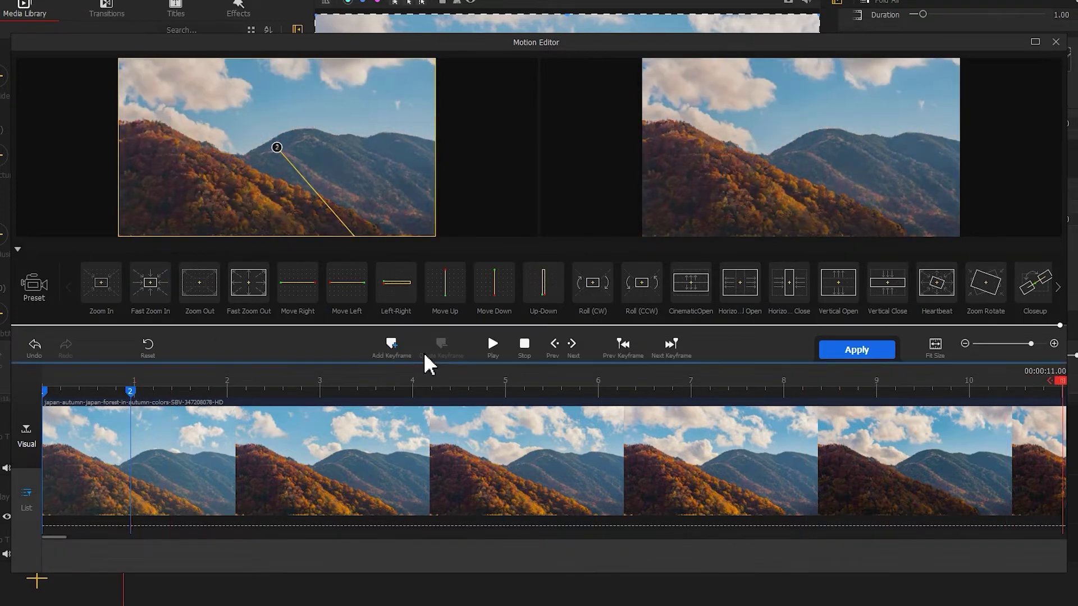
{"action": "left_click", "coordinate": [391, 346]}
Step: Preview the fly-in, give keyframe 2 Smooth Speed Down 1 easing, and apply the motion
{"action": "left_click", "coordinate": [493, 347]}
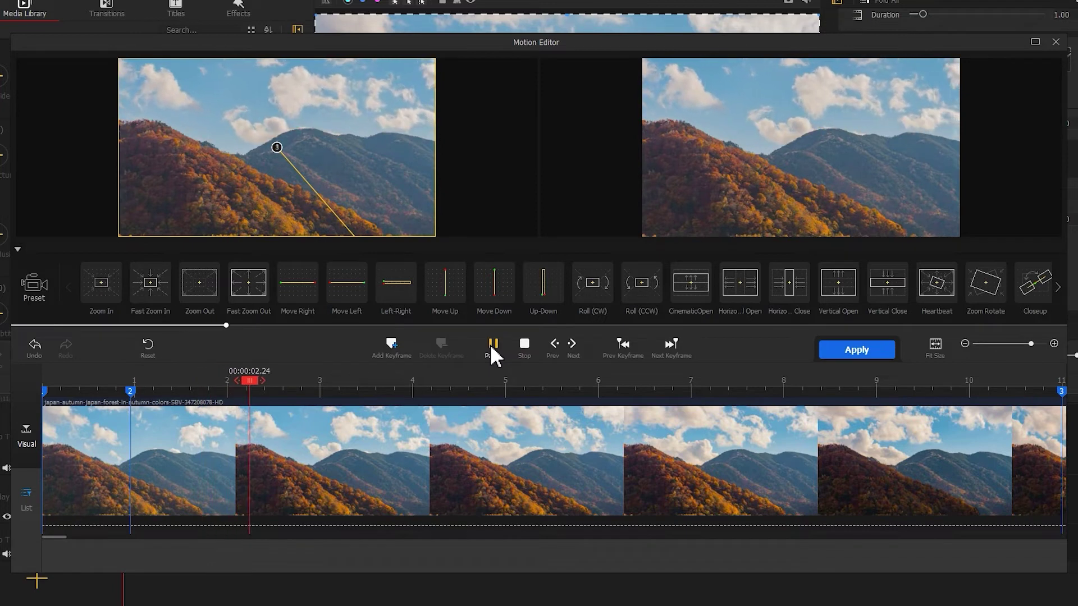
{"action": "left_click", "coordinate": [493, 347]}
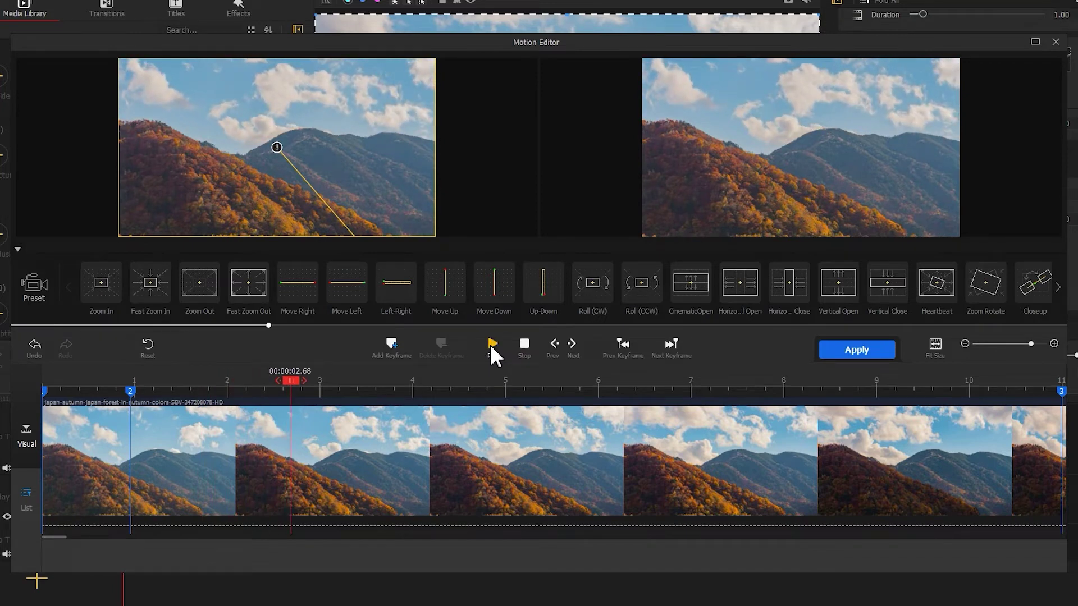
{"action": "left_click", "coordinate": [131, 392]}
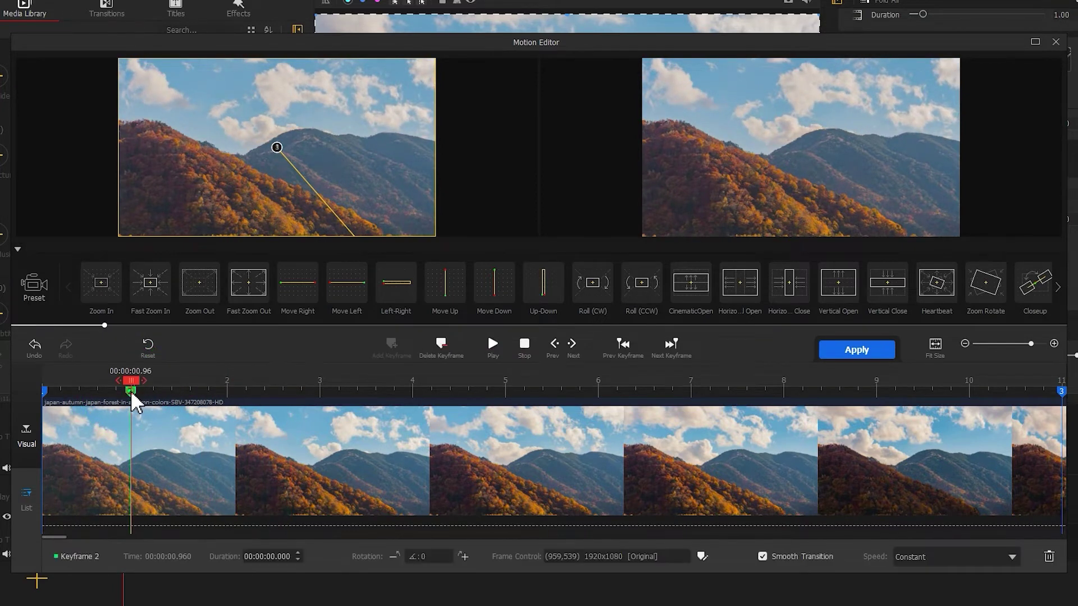
{"action": "left_click", "coordinate": [994, 561]}
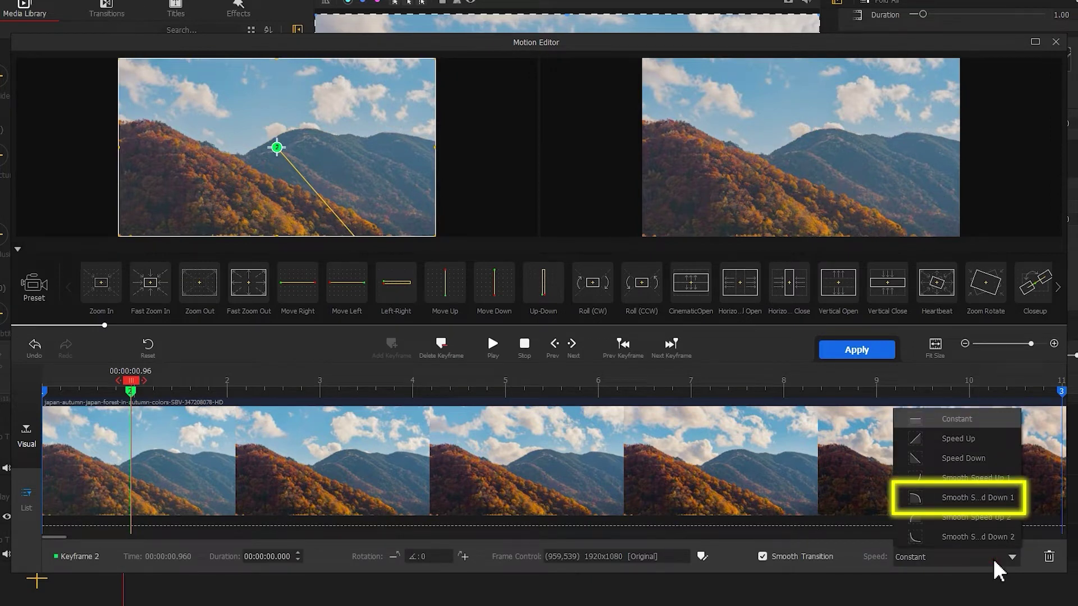
{"action": "left_click", "coordinate": [997, 498]}
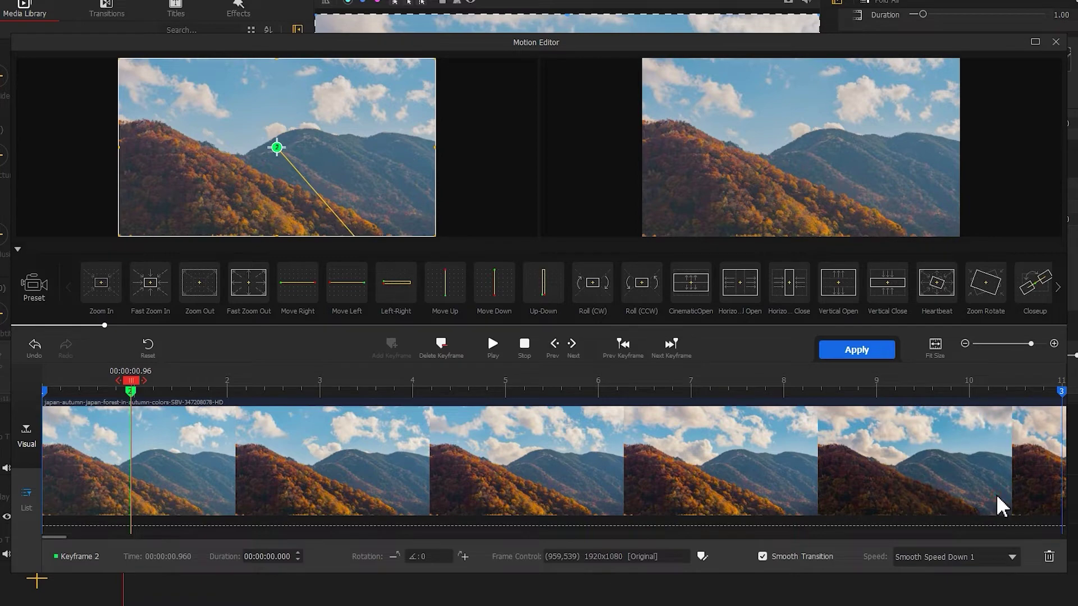
{"action": "left_click", "coordinate": [878, 357]}
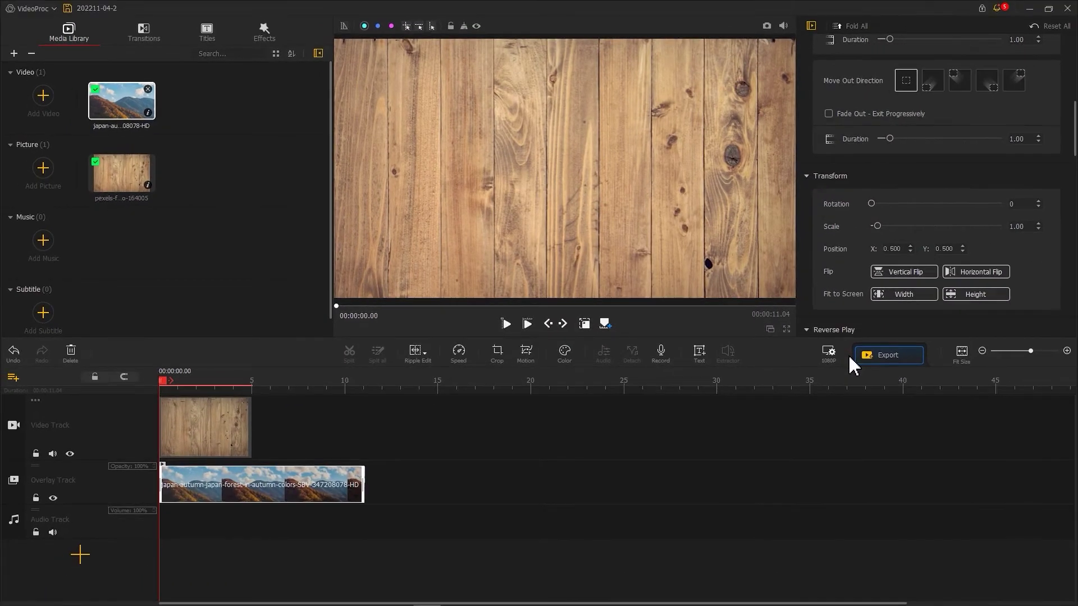
Step: Make the overlay mountain clip black and white with saturation -100 and contrast 15
{"action": "left_click", "coordinate": [196, 483]}
{"action": "left_click", "coordinate": [560, 354]}
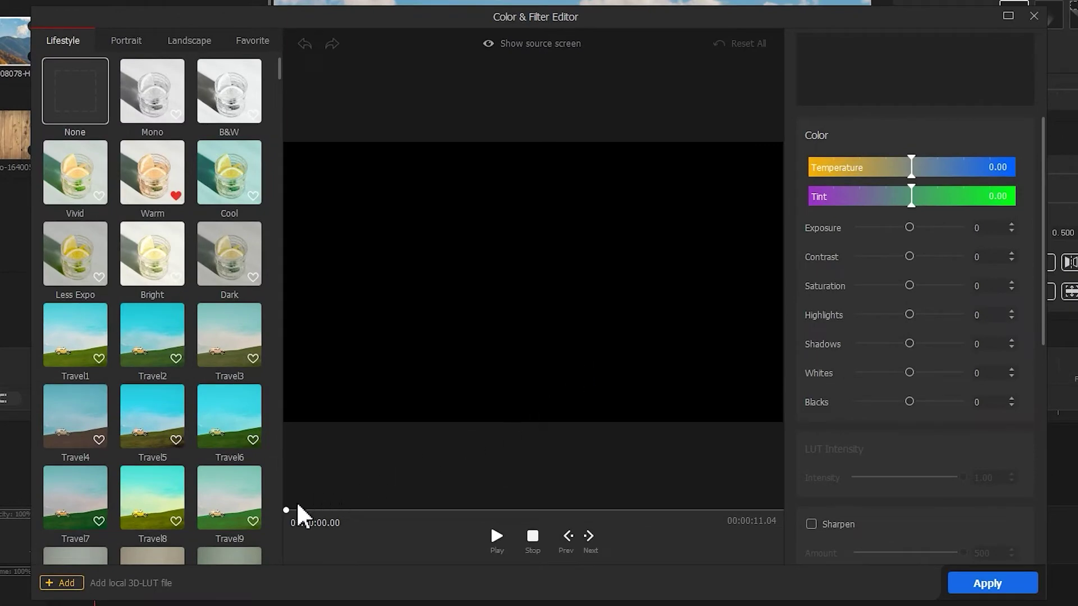
{"action": "left_click_drag", "start_coordinate": [298, 509], "coordinate": [350, 510]}
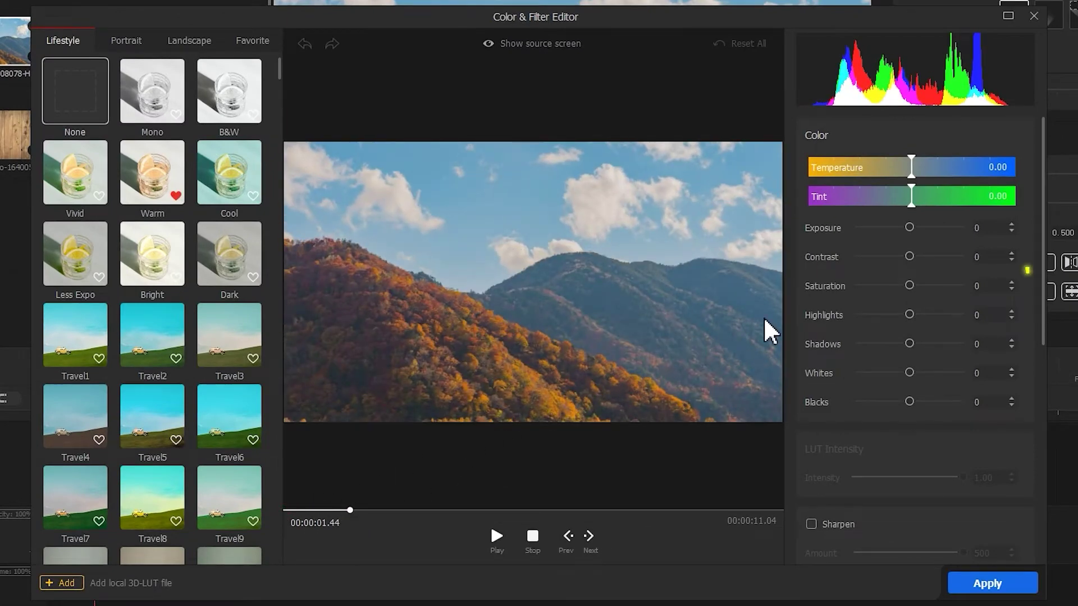
{"action": "left_click_drag", "start_coordinate": [910, 286], "coordinate": [839, 290]}
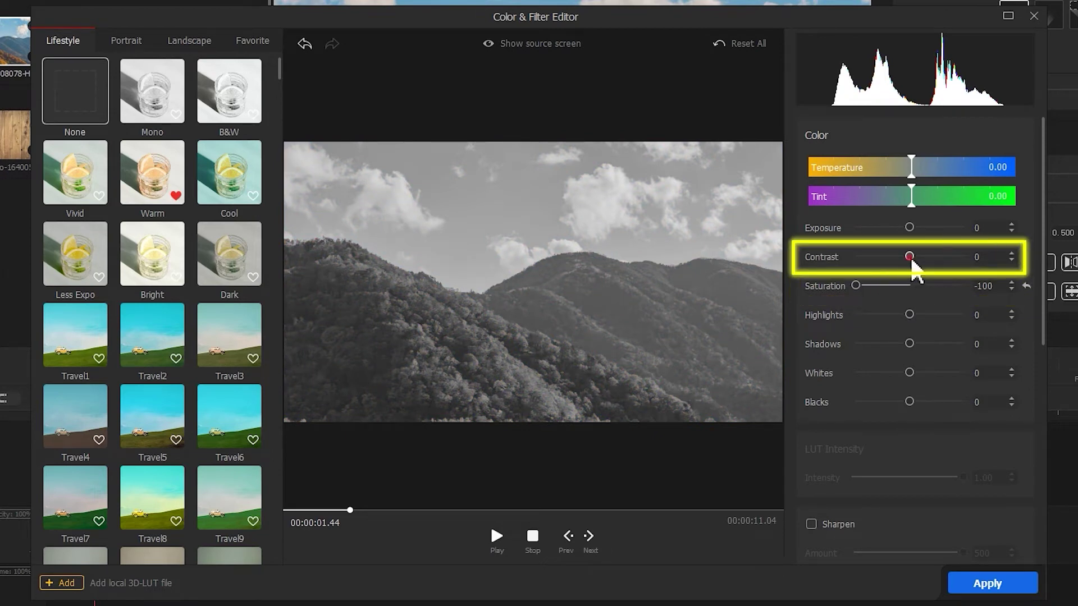
{"action": "left_click_drag", "start_coordinate": [911, 256], "coordinate": [917, 257]}
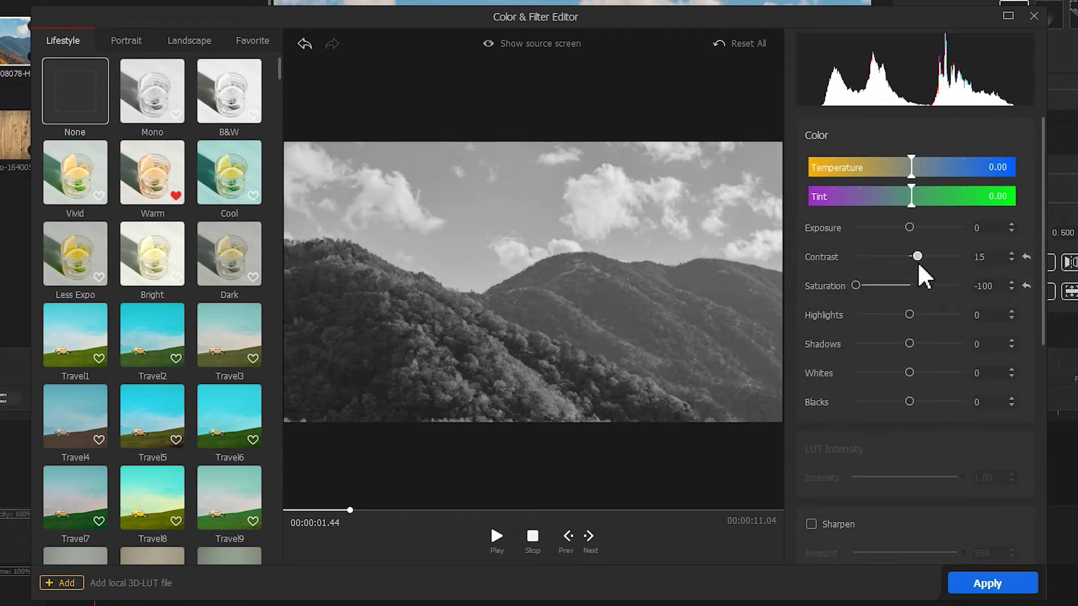
{"action": "left_click", "coordinate": [984, 583]}
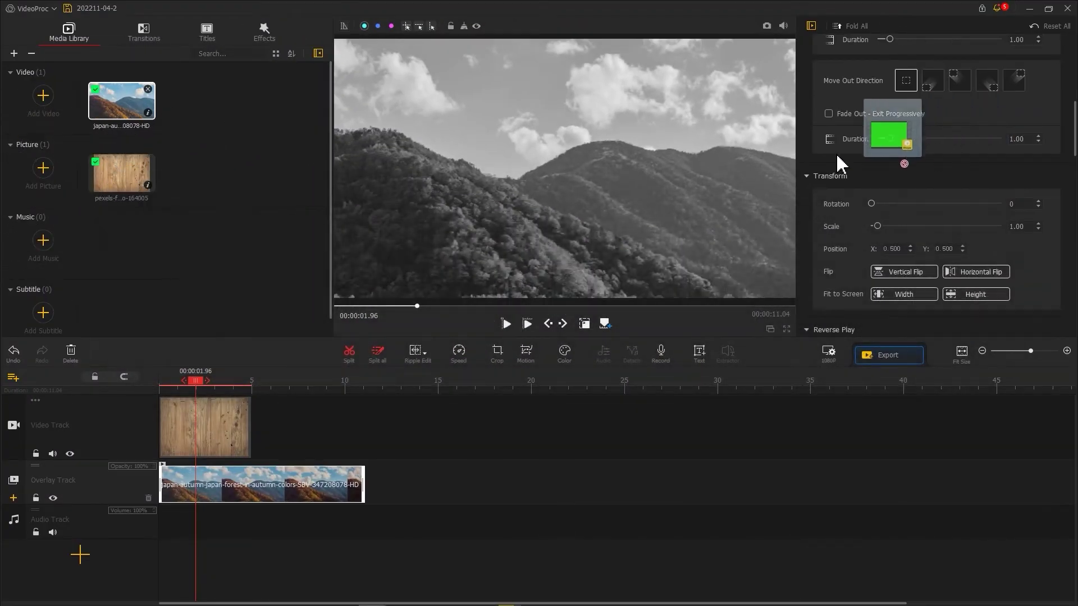
Step: Import the Green blue clip and place it on new Overlay Track1 starting at 00:00:01.00
{"action": "left_click_drag", "start_coordinate": [839, 158], "coordinate": [235, 168]}
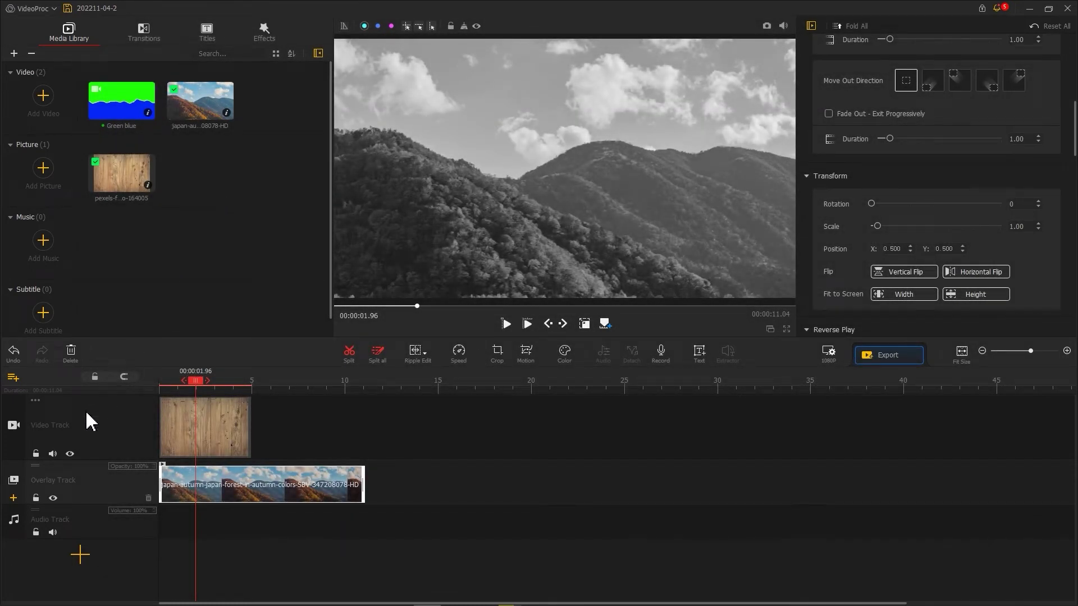
{"action": "left_click", "coordinate": [14, 498]}
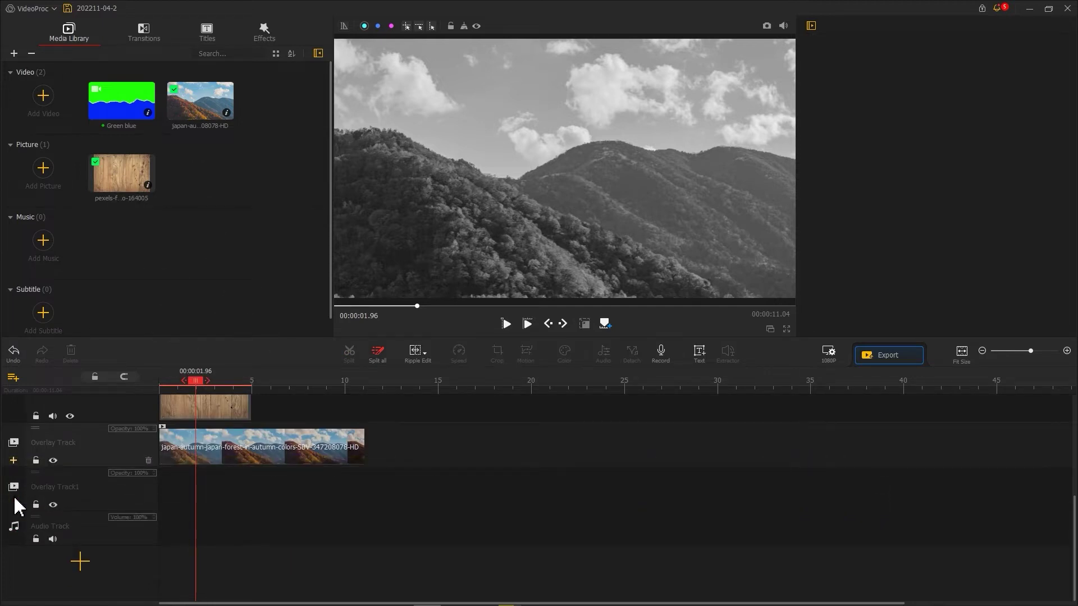
{"action": "mouse_move", "coordinate": [196, 381]}
{"action": "left_mouse_down"}
{"action": "mouse_move", "coordinate": [164, 382]}
{"action": "mouse_move", "coordinate": [180, 390]}
{"action": "left_mouse_up"}
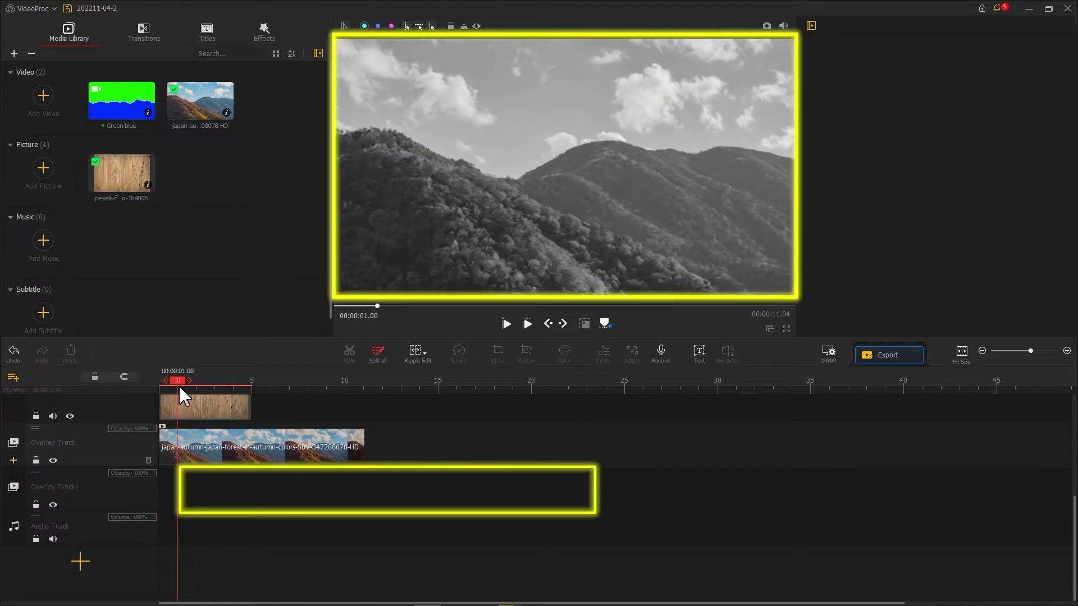
{"action": "left_click_drag", "start_coordinate": [140, 118], "coordinate": [192, 500]}
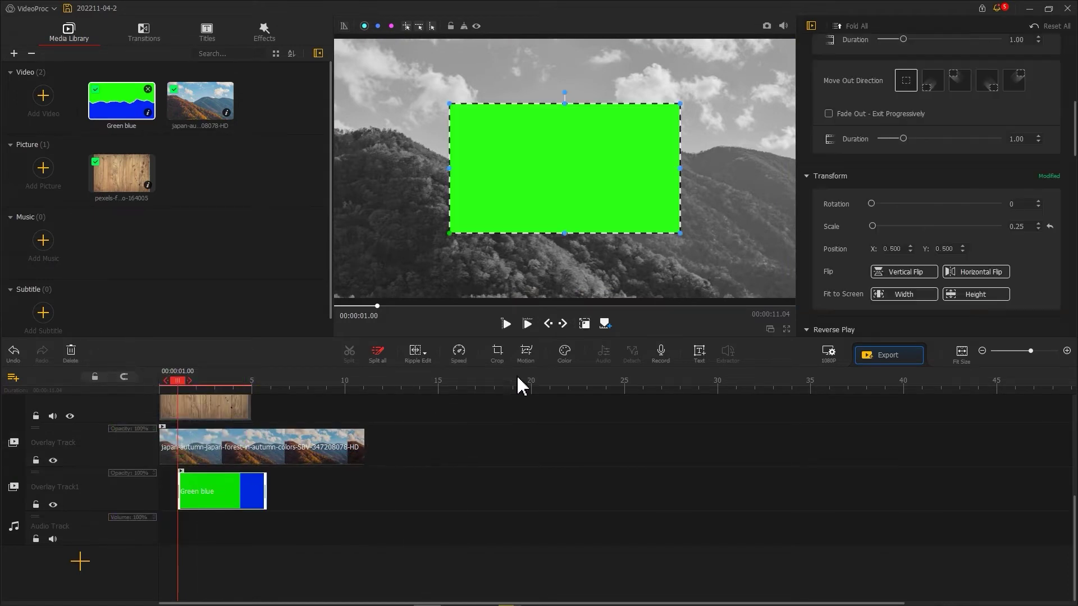
Step: Fit the Green blue clip to the frame and make the wood and mountain clips end with it at 5.77 s
{"action": "left_click", "coordinate": [889, 297]}
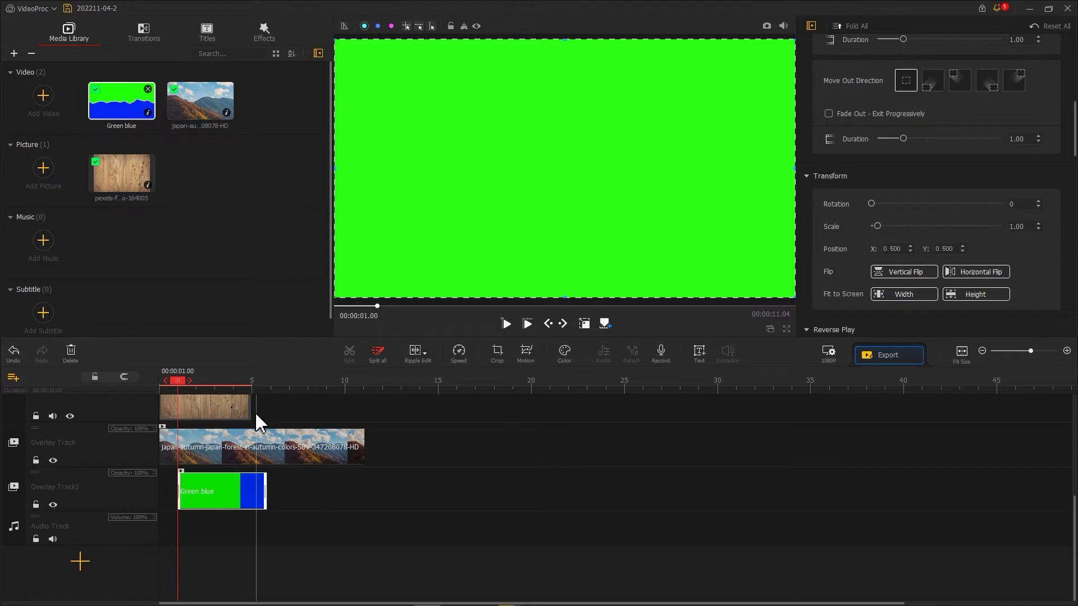
{"action": "left_click_drag", "start_coordinate": [250, 410], "coordinate": [267, 410]}
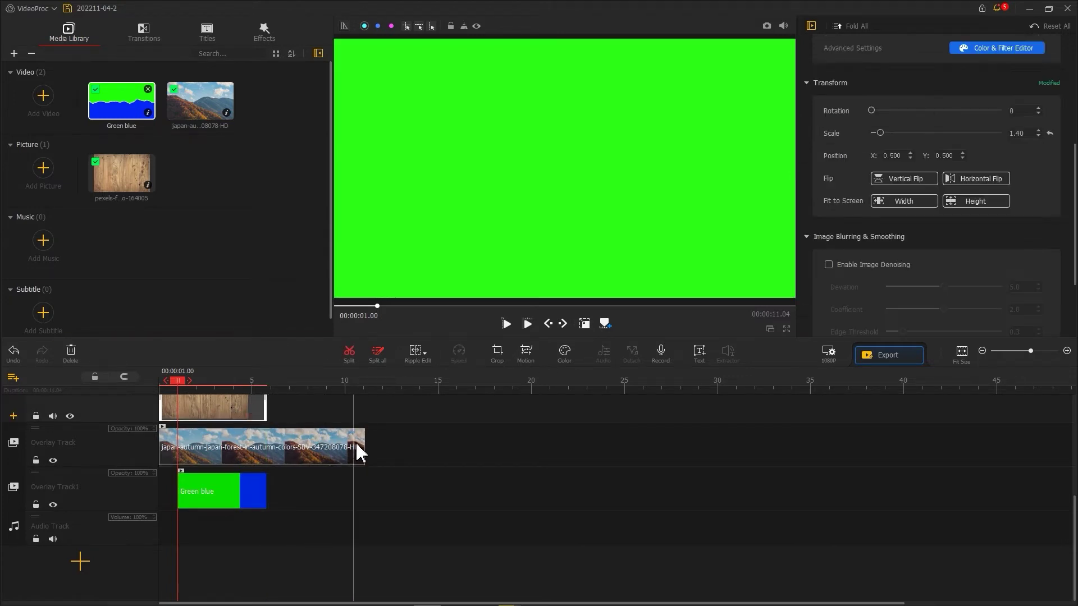
{"action": "left_click_drag", "start_coordinate": [359, 452], "coordinate": [264, 449]}
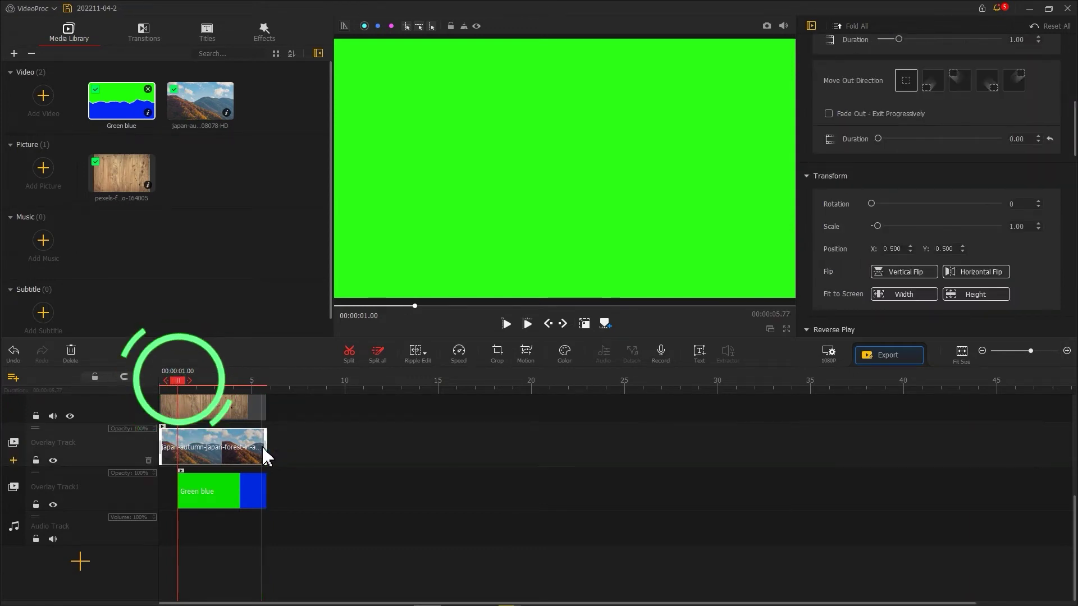
{"action": "left_click_drag", "start_coordinate": [177, 381], "coordinate": [177, 381]}
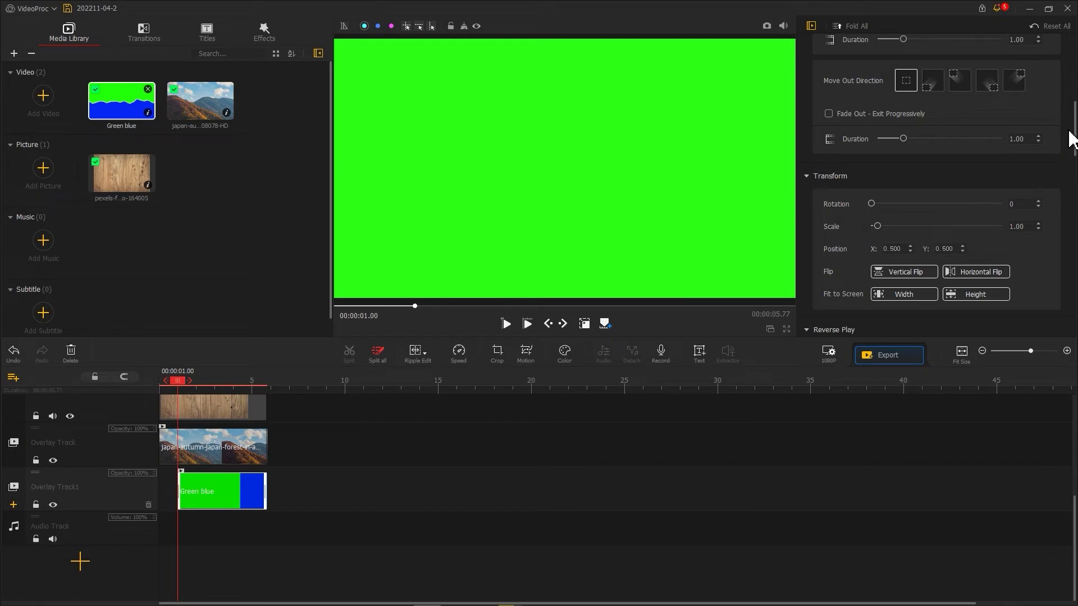
Step: Enable a chroma key on the Green blue clip, sampling its green from the preview
{"action": "left_click_drag", "start_coordinate": [1076, 145], "coordinate": [1043, 302]}
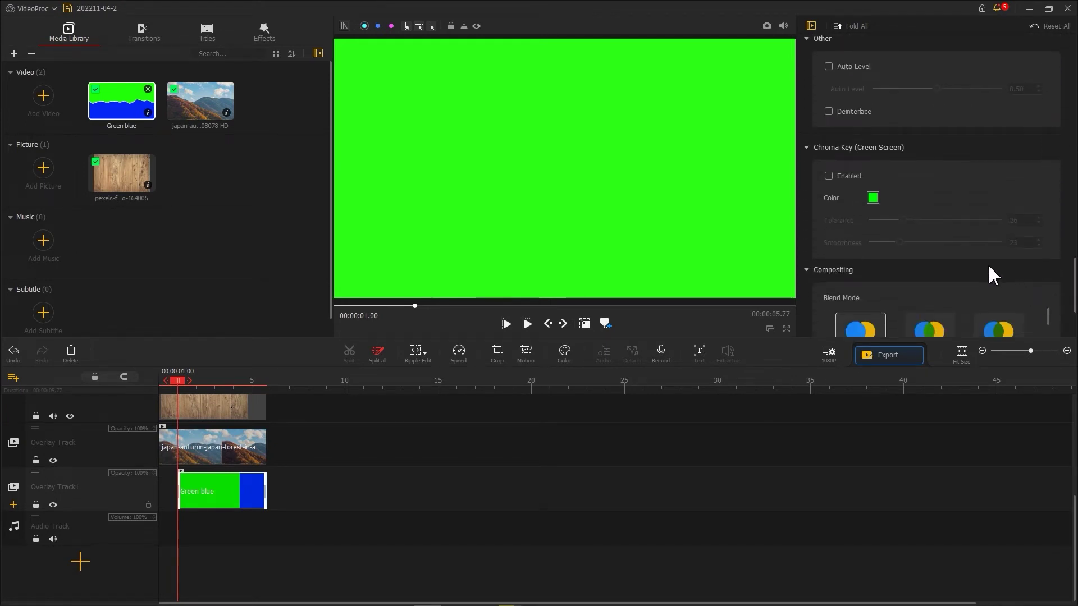
{"action": "left_click", "coordinate": [873, 198]}
{"action": "left_click", "coordinate": [464, 296]}
{"action": "left_click", "coordinate": [700, 235]}
{"action": "left_click", "coordinate": [553, 331]}
{"action": "left_click", "coordinate": [829, 176]}
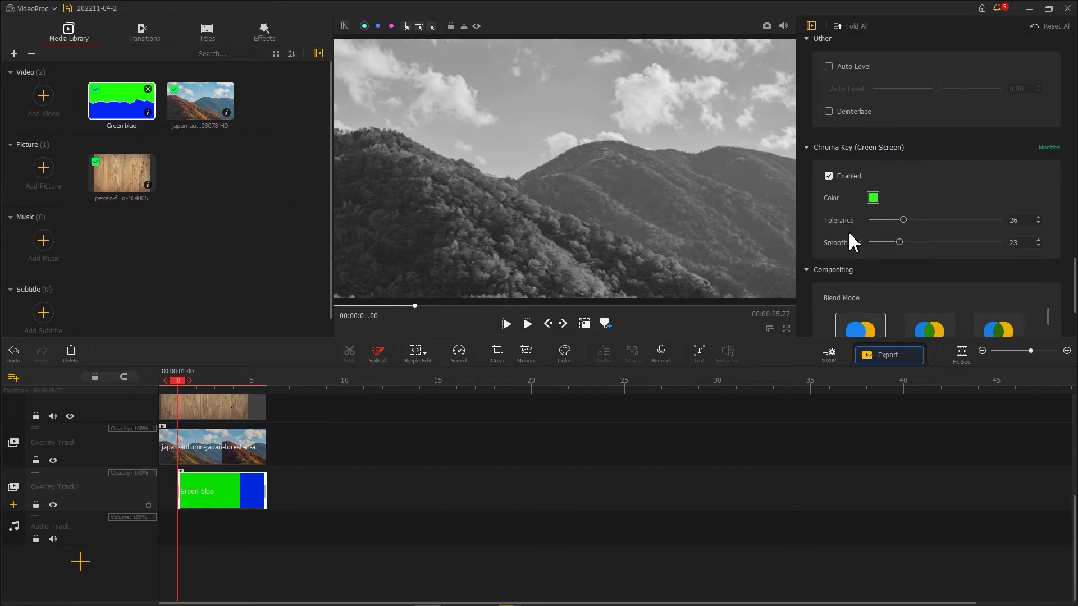
{"action": "left_click", "coordinate": [890, 359]}
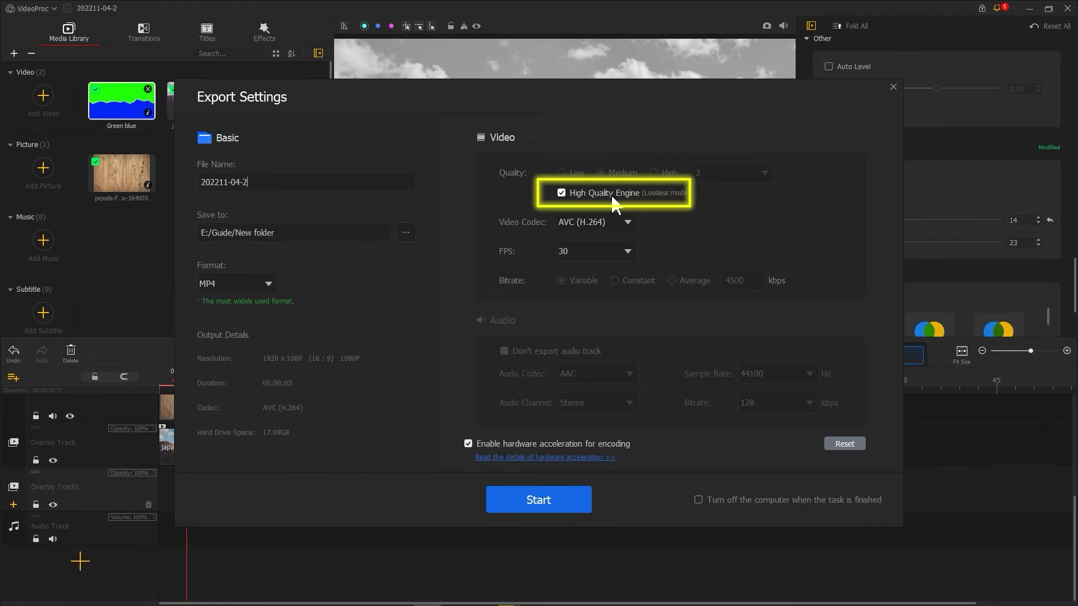
Step: Export the composite as MP4 '202211-04-2' with the High Quality Engine and import the result
{"action": "left_click", "coordinate": [540, 500]}
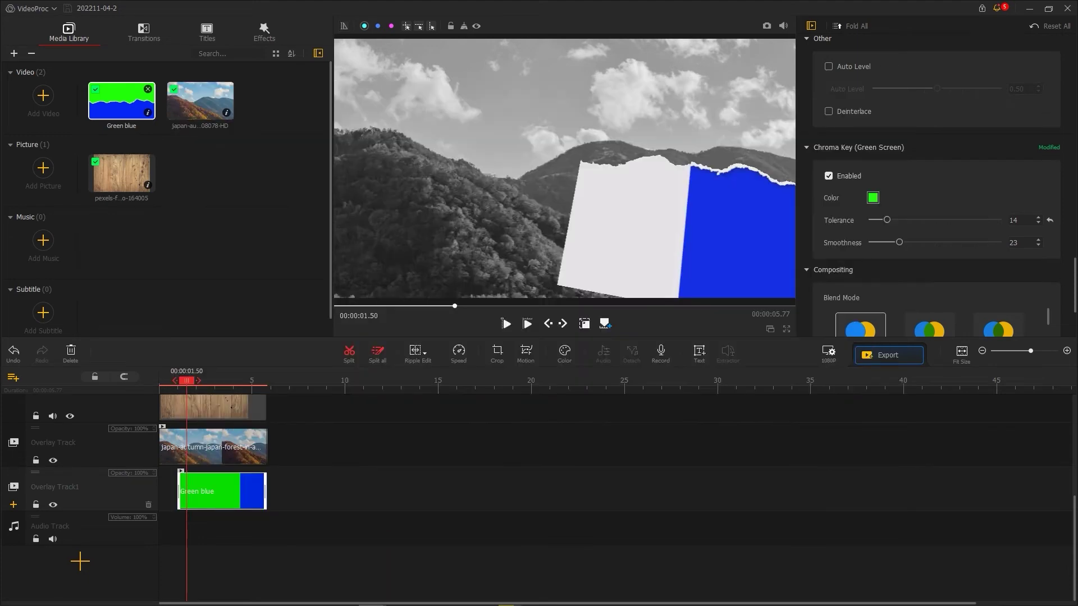
{"action": "left_click_drag", "start_coordinate": [849, 65], "coordinate": [253, 176]}
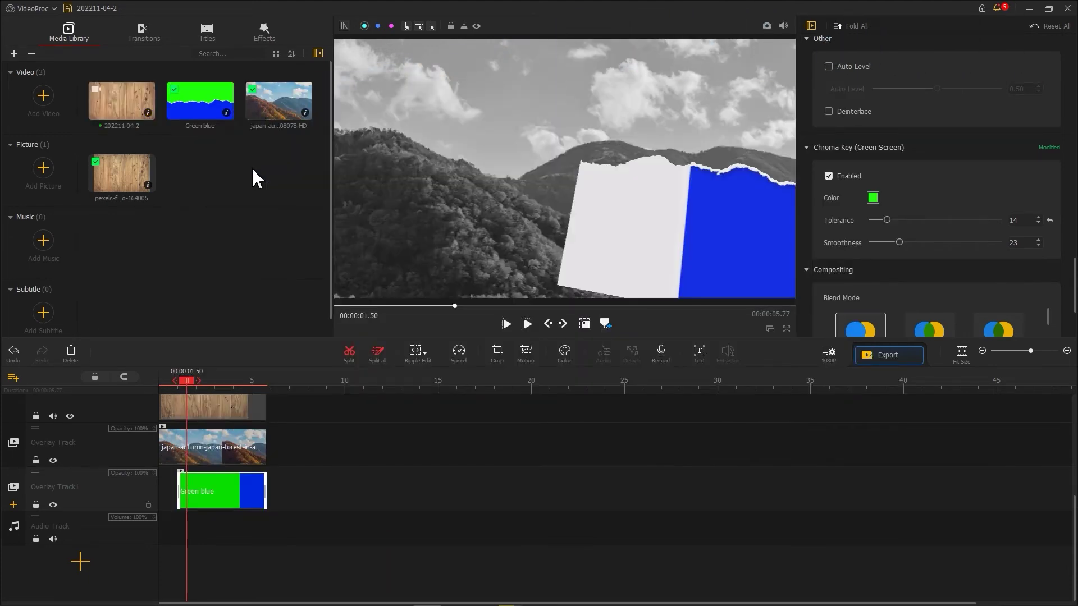
Step: Delete the wood background, landscape overlay and Green blue clips from the timeline
{"action": "right_click", "coordinate": [237, 409]}
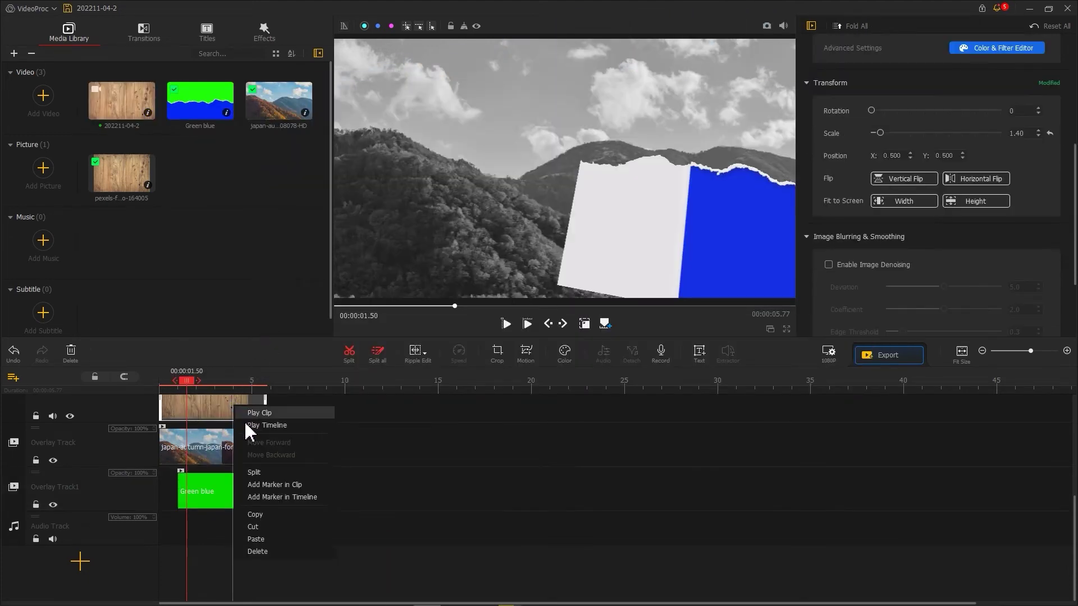
{"action": "left_click", "coordinate": [258, 552]}
{"action": "right_click", "coordinate": [193, 444]}
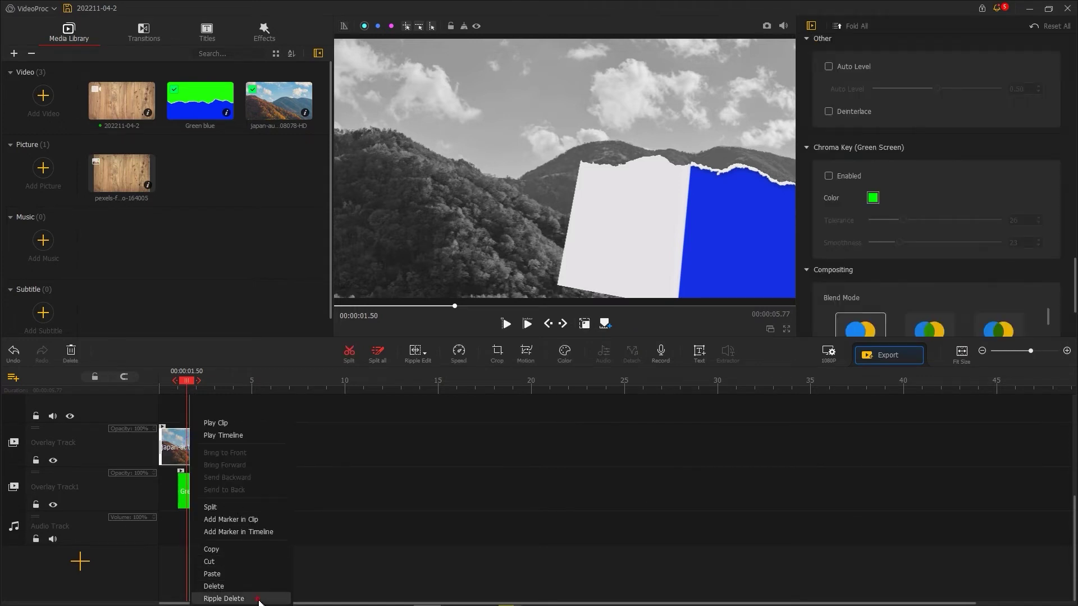
{"action": "left_click", "coordinate": [225, 594]}
{"action": "right_click", "coordinate": [197, 494]}
{"action": "left_click", "coordinate": [230, 596]}
Step: Place the colour japan landscape clip on the main Video Track
{"action": "scroll", "coordinate": [173, 493], "scroll_direction": "up", "scroll_amount": 2}
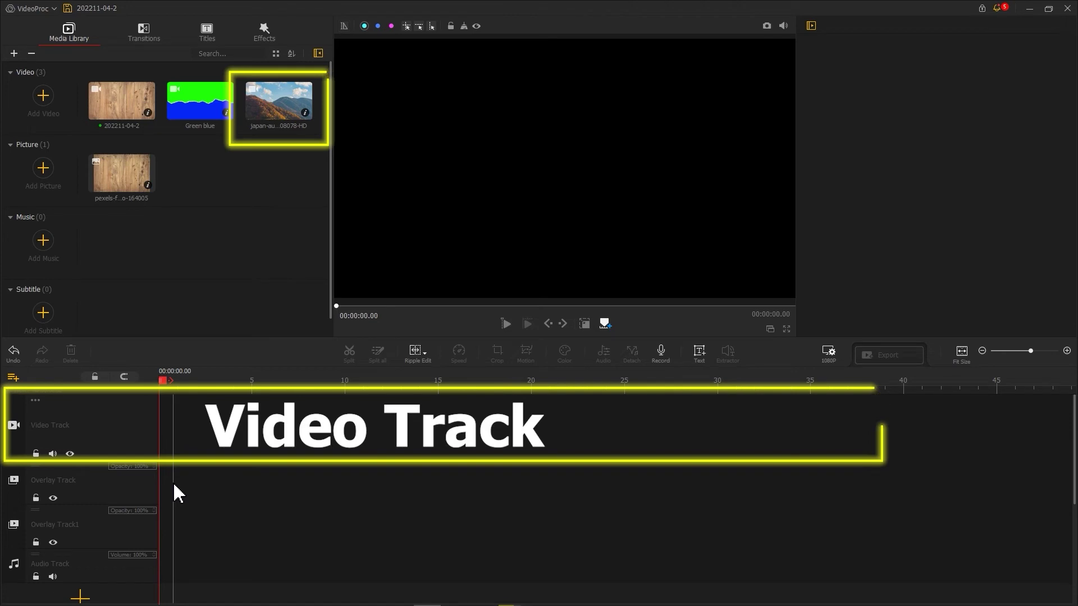
{"action": "left_click_drag", "start_coordinate": [283, 104], "coordinate": [185, 422]}
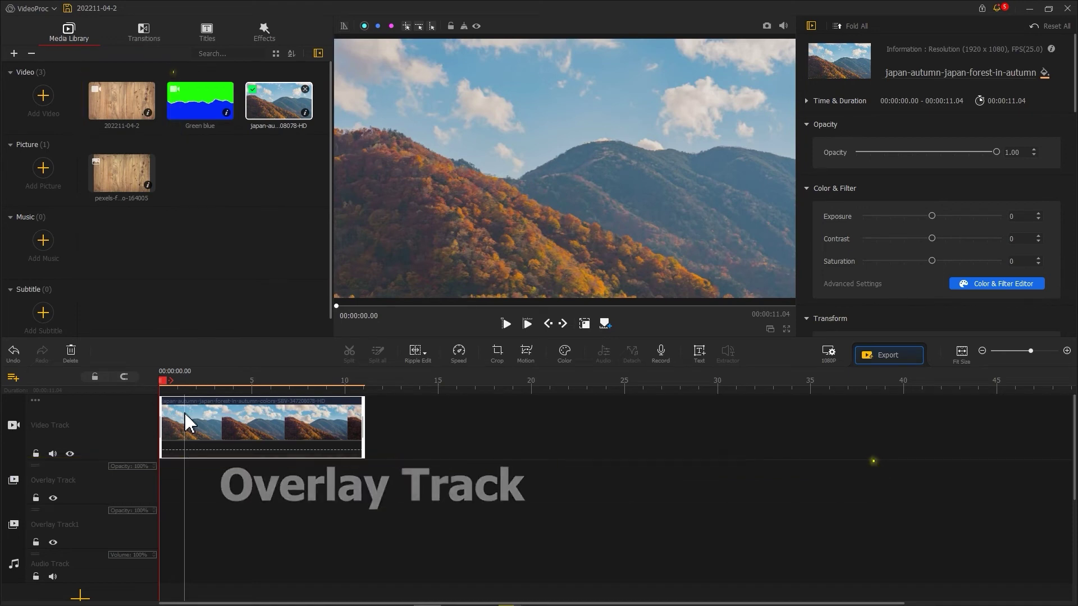
Step: Put 202211-04-2 on the Overlay Track at 0 s, fit to screen width, and preview the tear
{"action": "left_click_drag", "start_coordinate": [116, 129], "coordinate": [151, 492]}
{"action": "scroll", "coordinate": [976, 232], "scroll_direction": "up", "scroll_amount": 10}
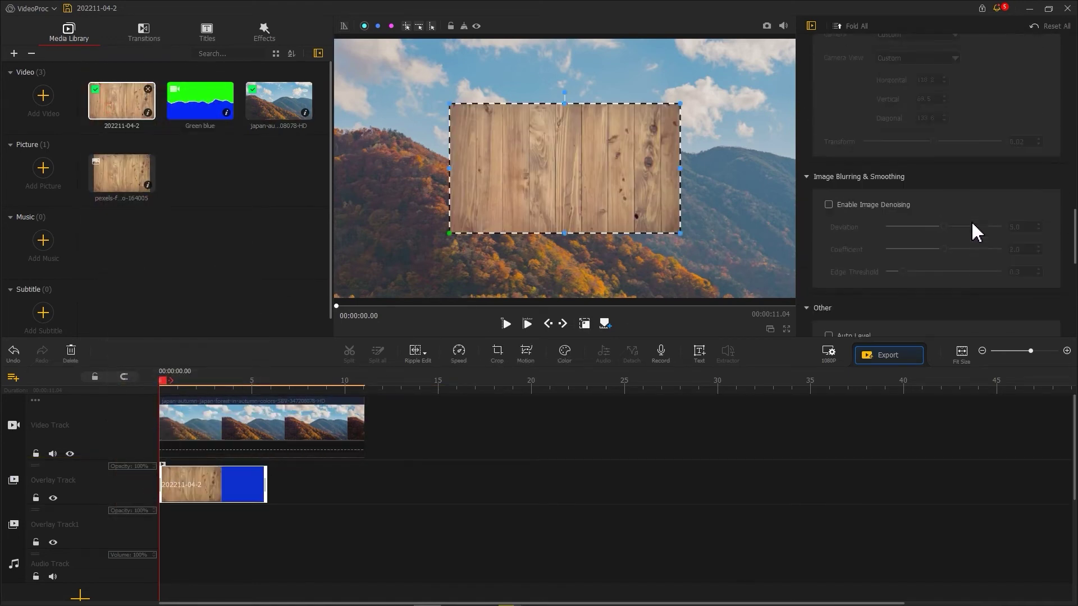
{"action": "left_click", "coordinate": [905, 110]}
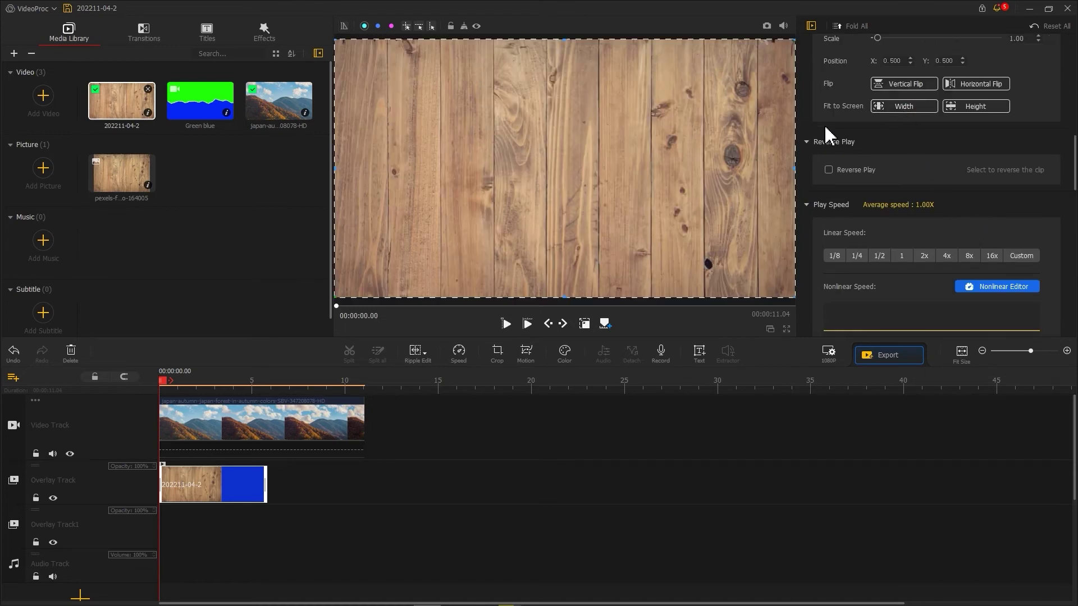
{"action": "left_click_drag", "start_coordinate": [163, 385], "coordinate": [196, 393]}
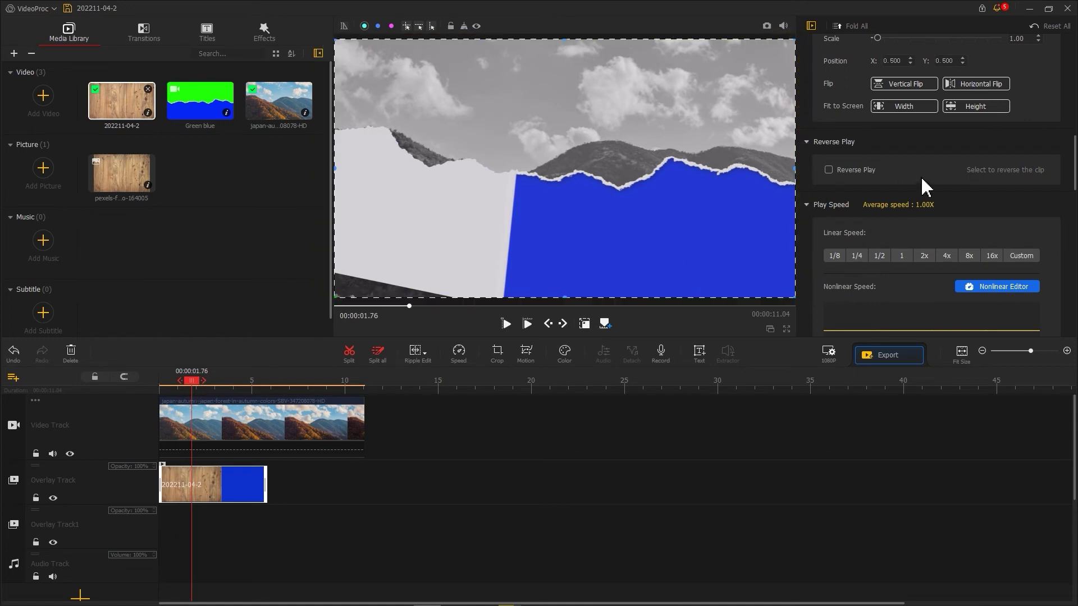
{"action": "scroll", "coordinate": [923, 179], "scroll_direction": "down", "scroll_amount": 10}
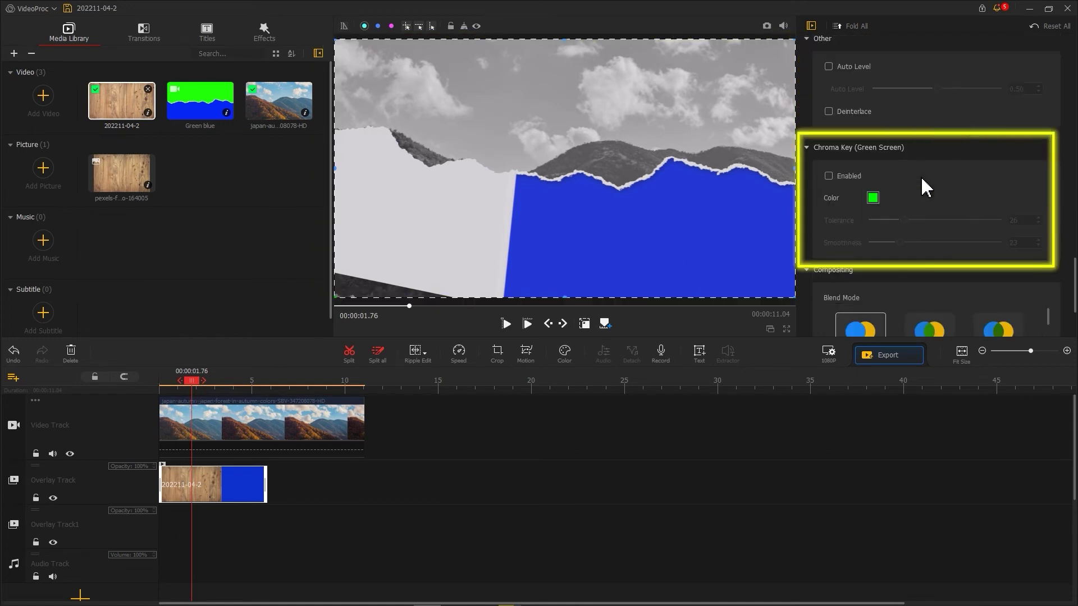
Step: Enable chroma key on the overlay with the sampled blue colour and tolerance 4
{"action": "left_click", "coordinate": [872, 197]}
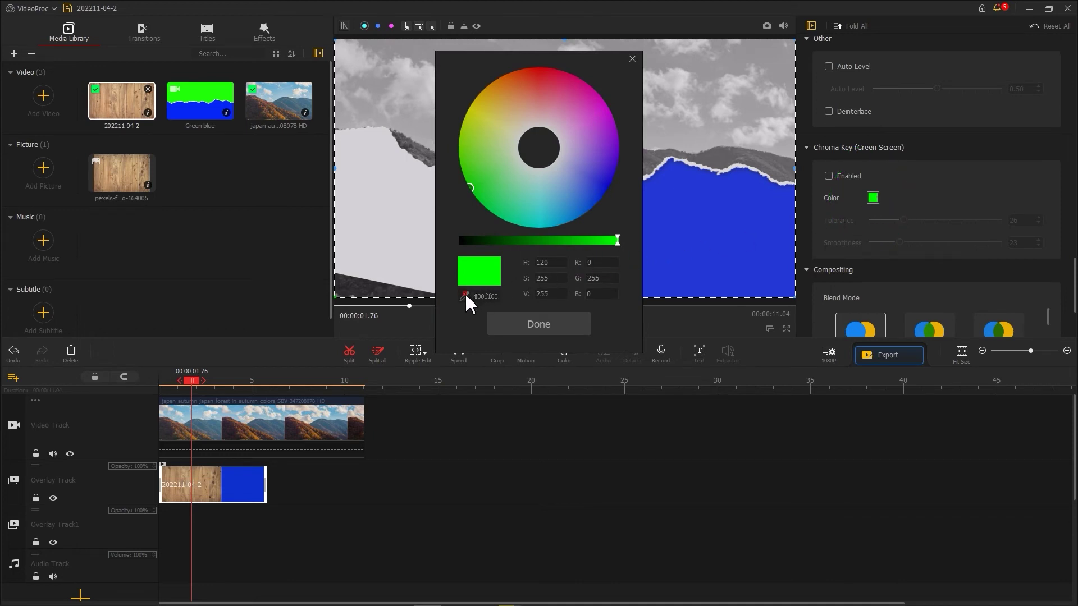
{"action": "left_click", "coordinate": [718, 242]}
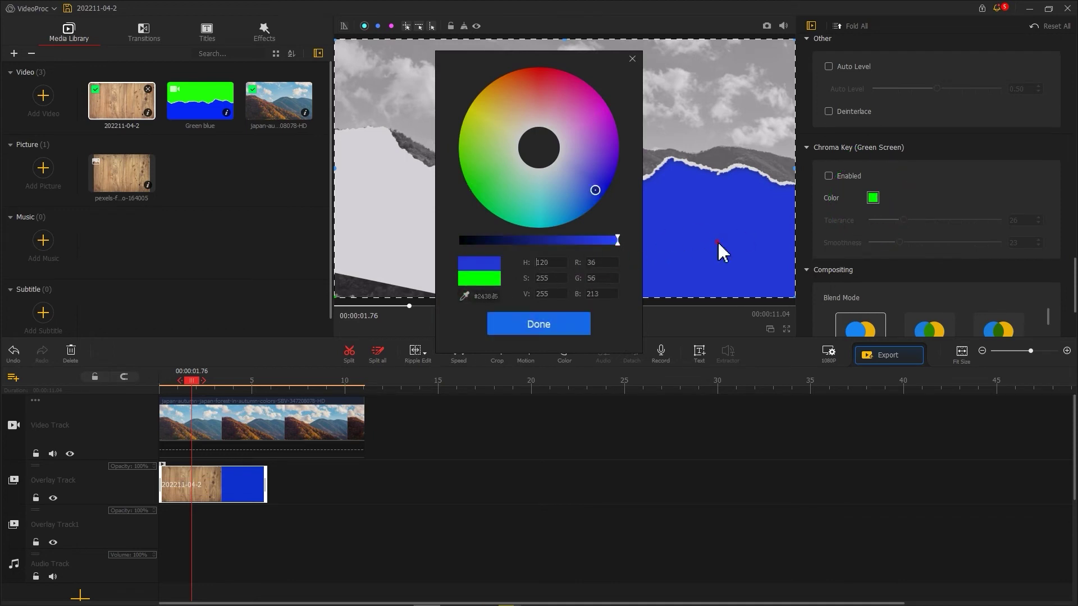
{"action": "left_click", "coordinate": [575, 324]}
{"action": "left_click", "coordinate": [829, 176]}
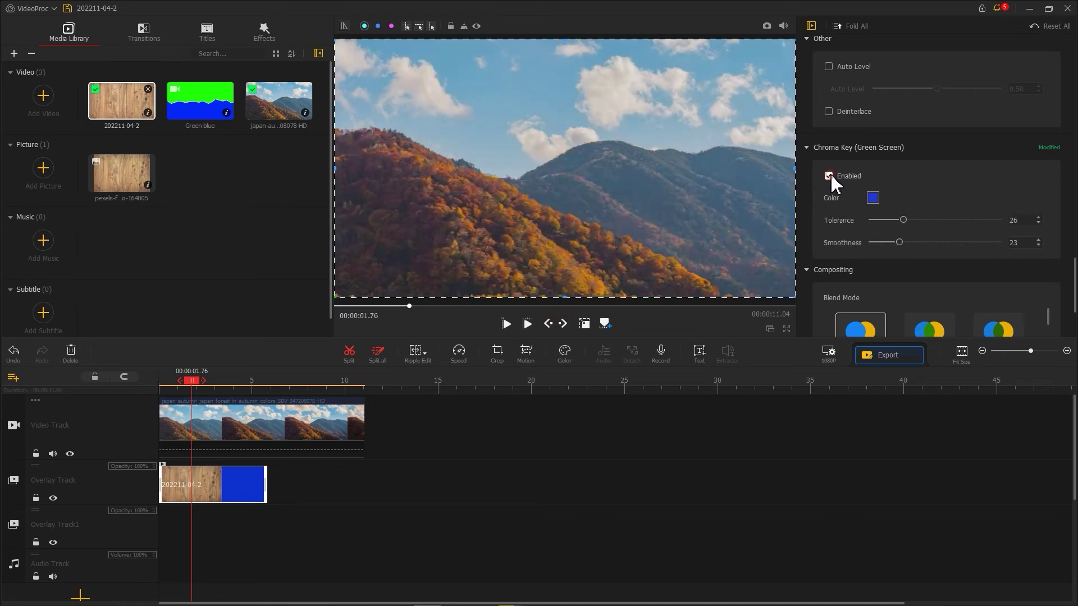
{"action": "left_click_drag", "start_coordinate": [901, 219], "coordinate": [901, 242]}
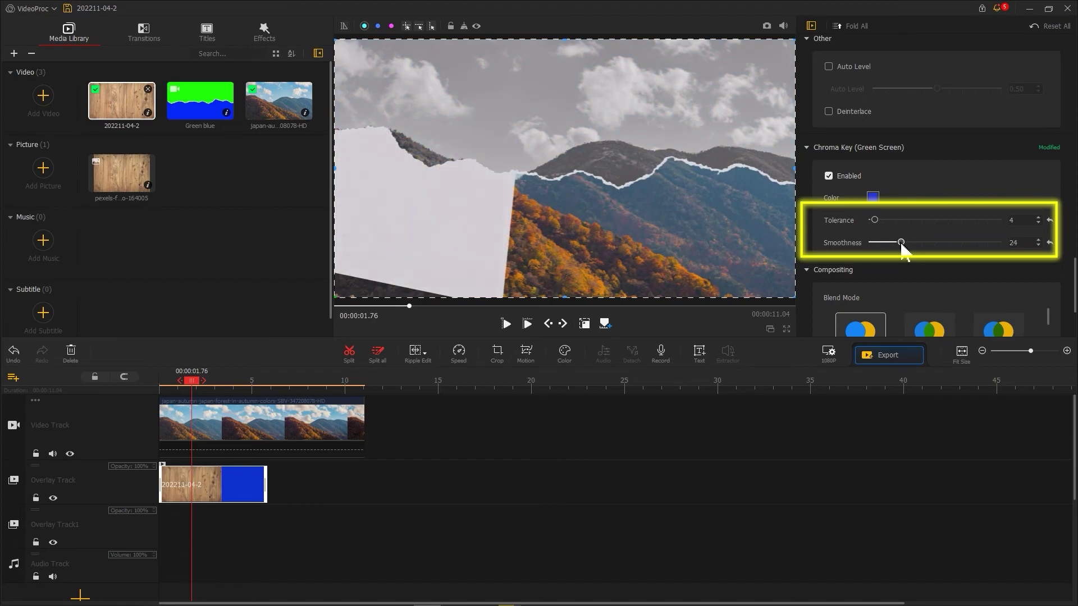